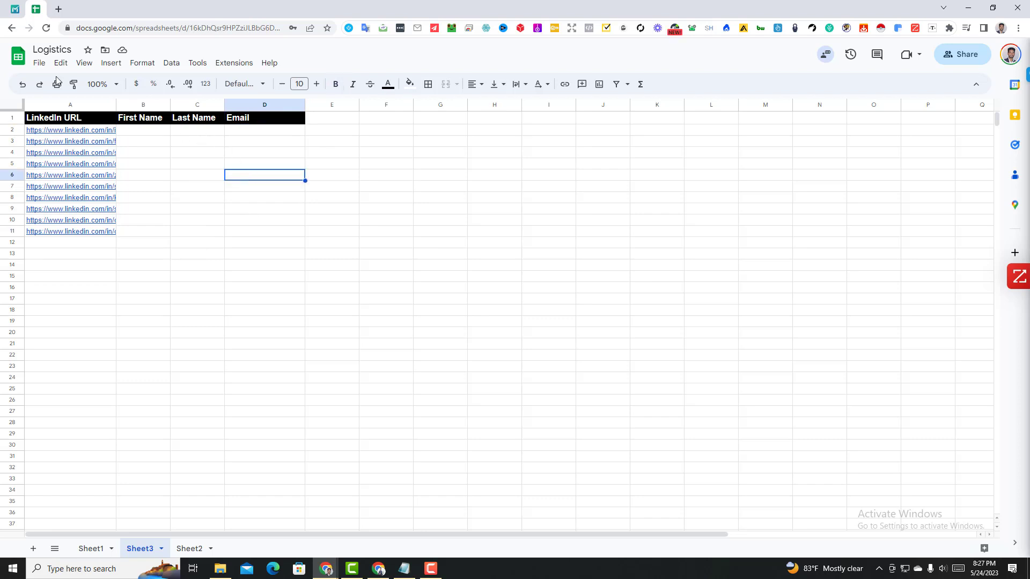
- Check the MillionVerifier single email page, then return to the Logistics sheet and select the first empty First Name cell
click(3, 5)
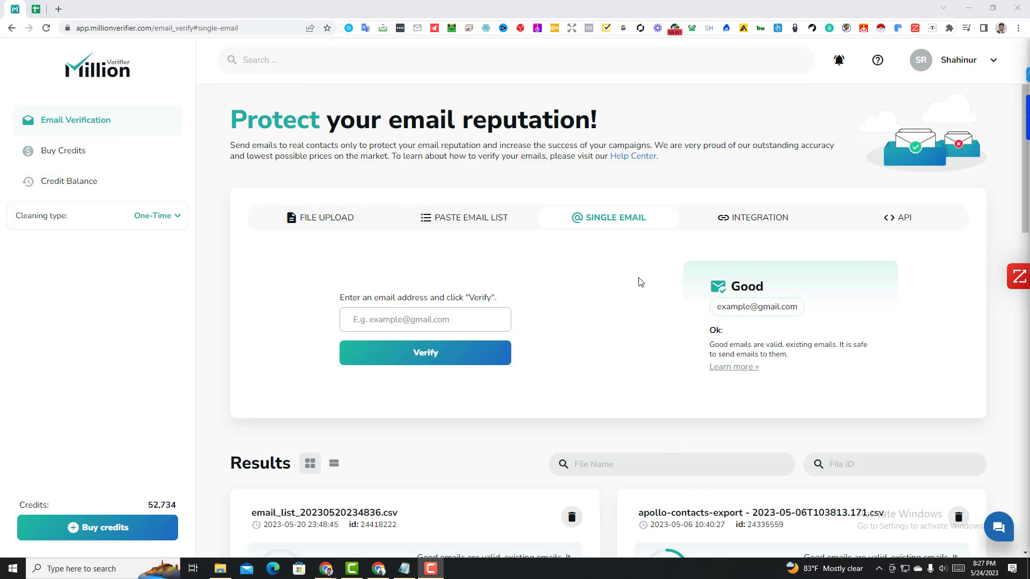
click(39, 9)
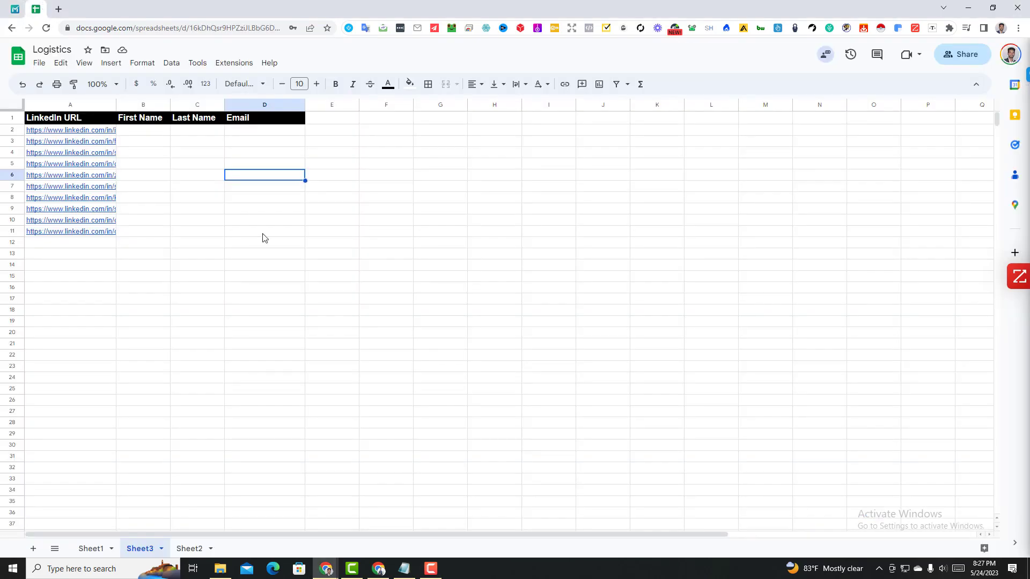
click(214, 225)
click(150, 132)
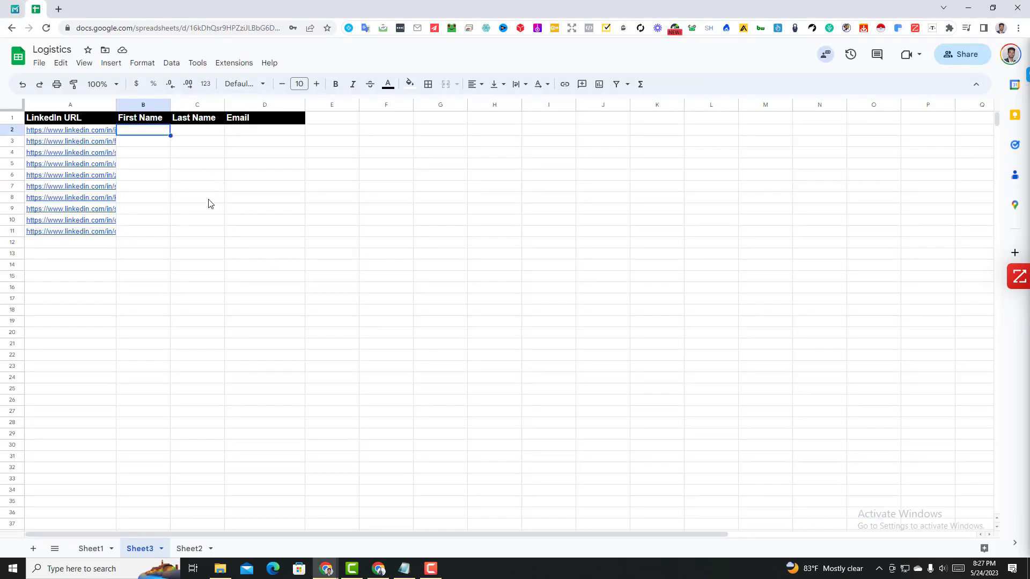
- Open the contactout.com home page in a new browser tab
click(59, 9)
text(contact)
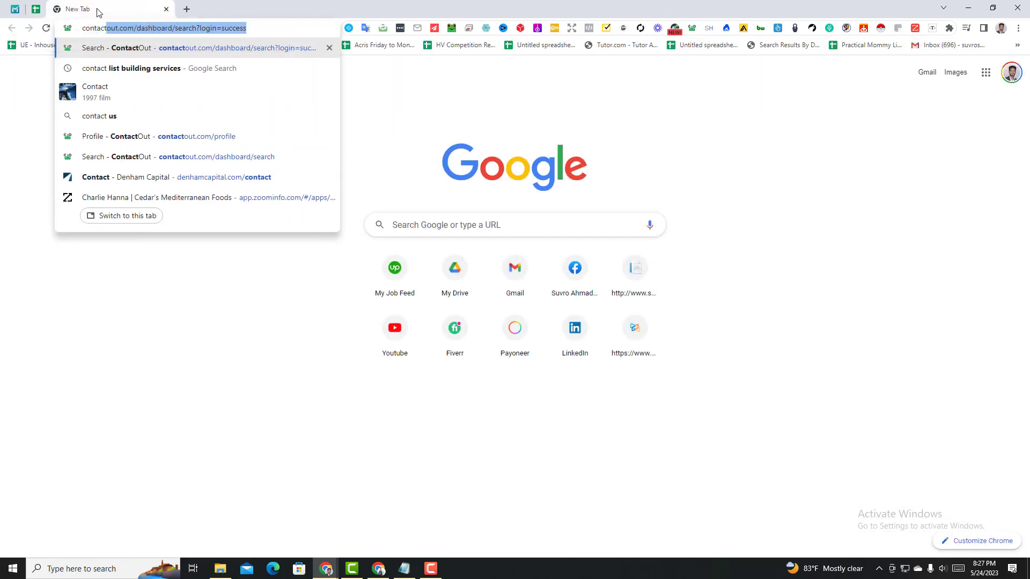
click(139, 28)
drag(135, 28, 248, 28)
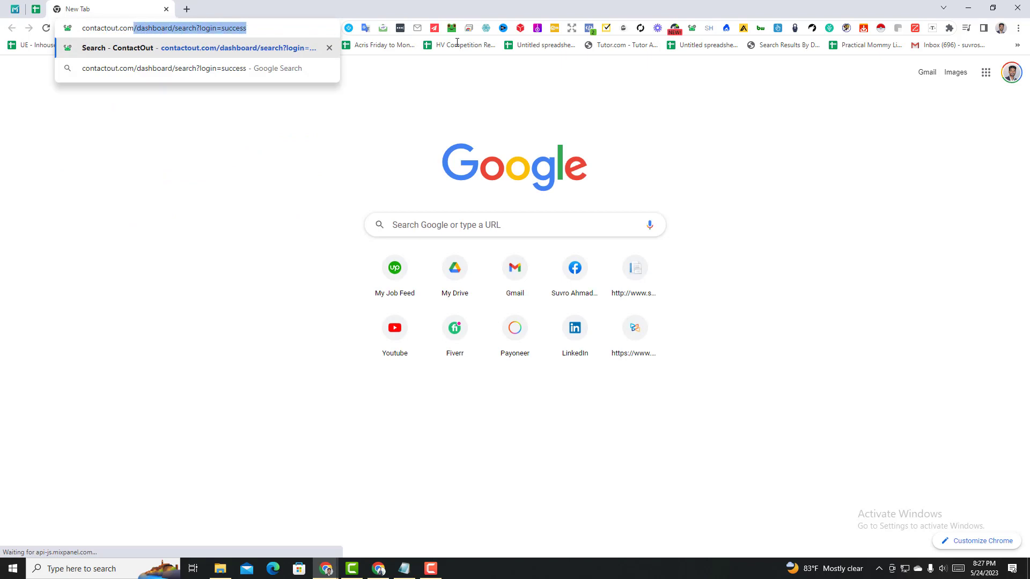
key(BackSpace)
key(Return)
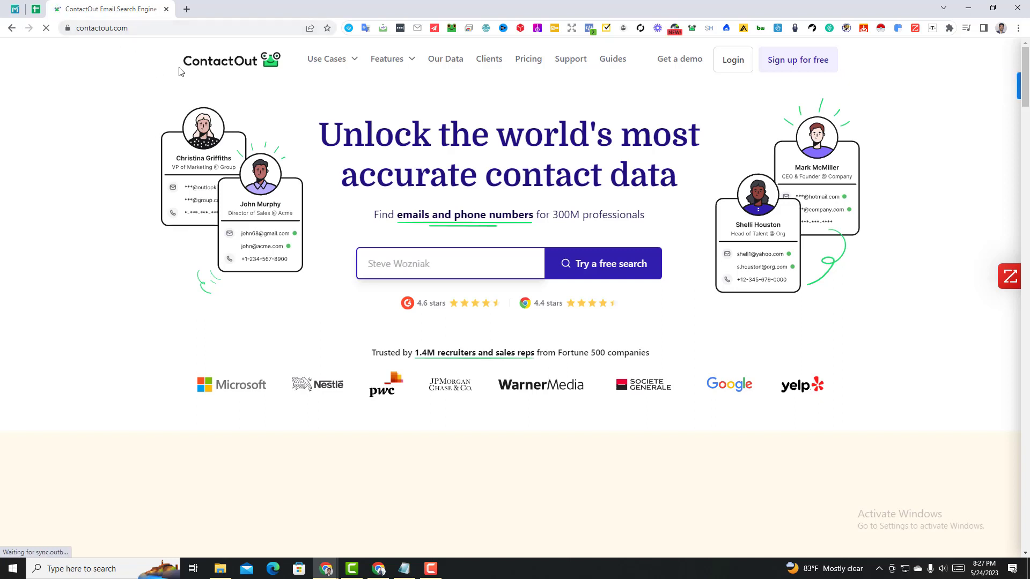
- Look over the ContactOut home page, open its pricing page and show the plans billed monthly
scroll(577, 227, down, 5)
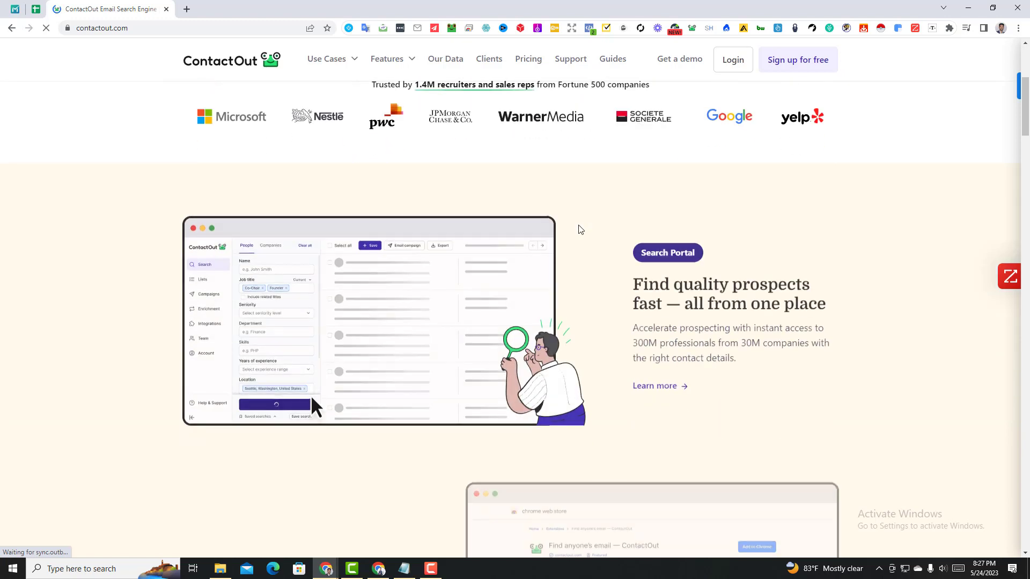
scroll(577, 227, up, 5)
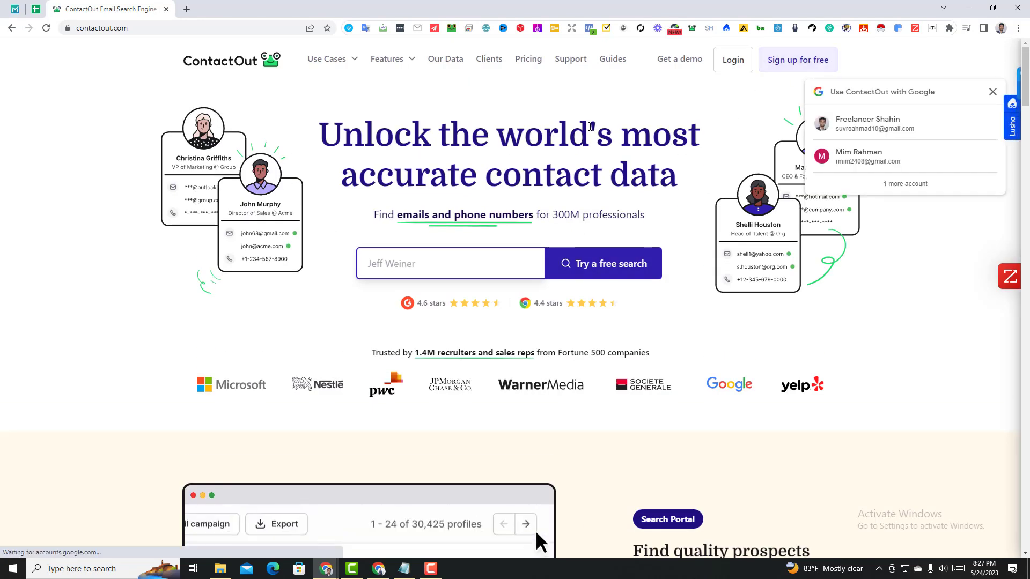
click(534, 58)
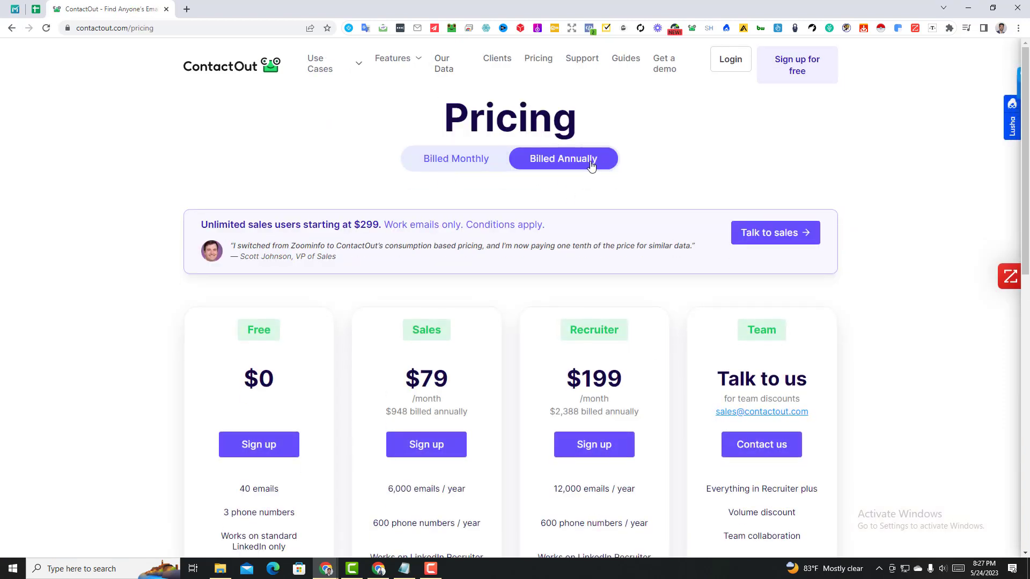
click(474, 160)
scroll(536, 158, down, 3)
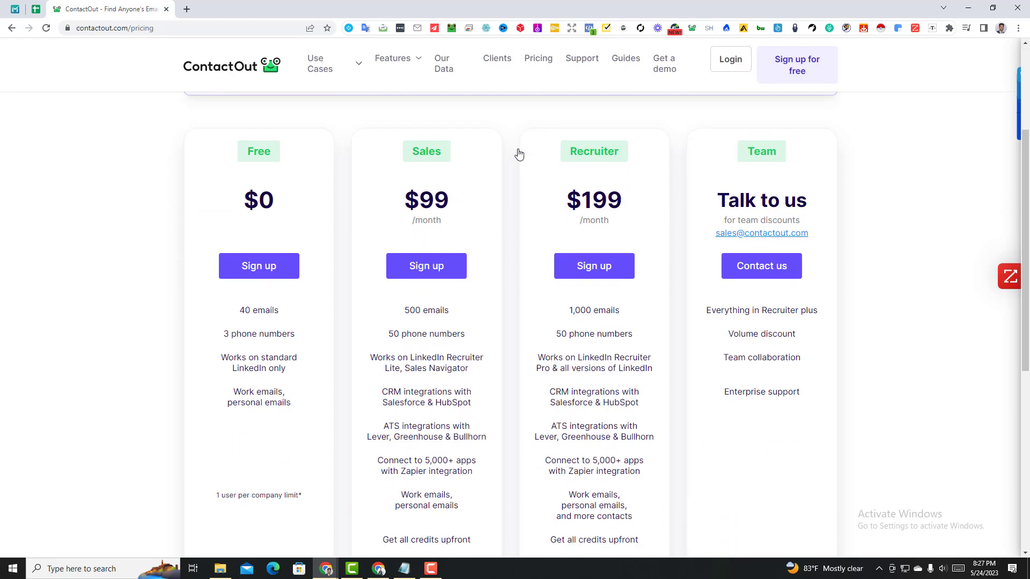
- Examine the email and phone number allowances of the Free plan
drag(239, 318, 301, 315)
click(110, 338)
drag(219, 338, 316, 342)
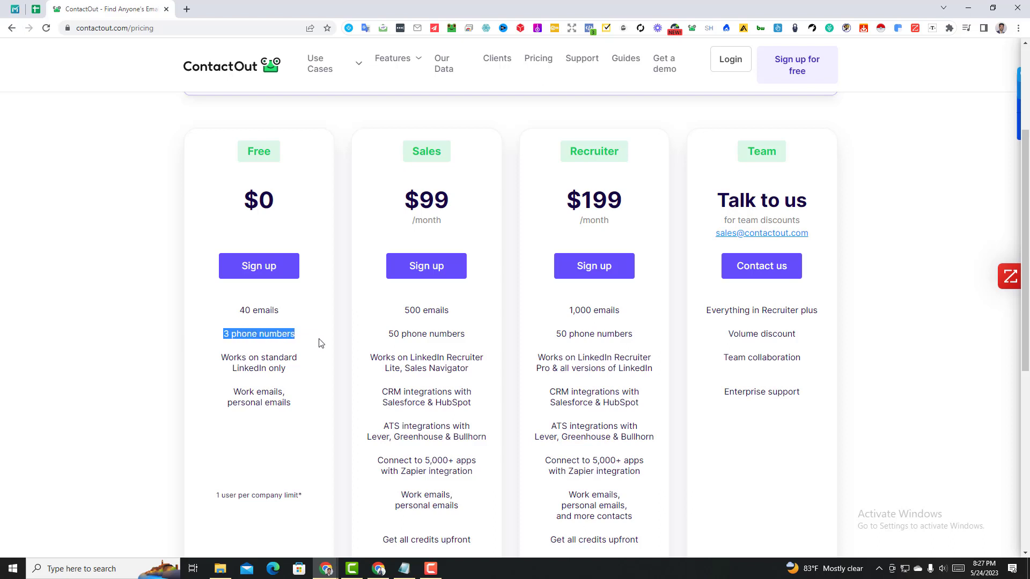
click(60, 311)
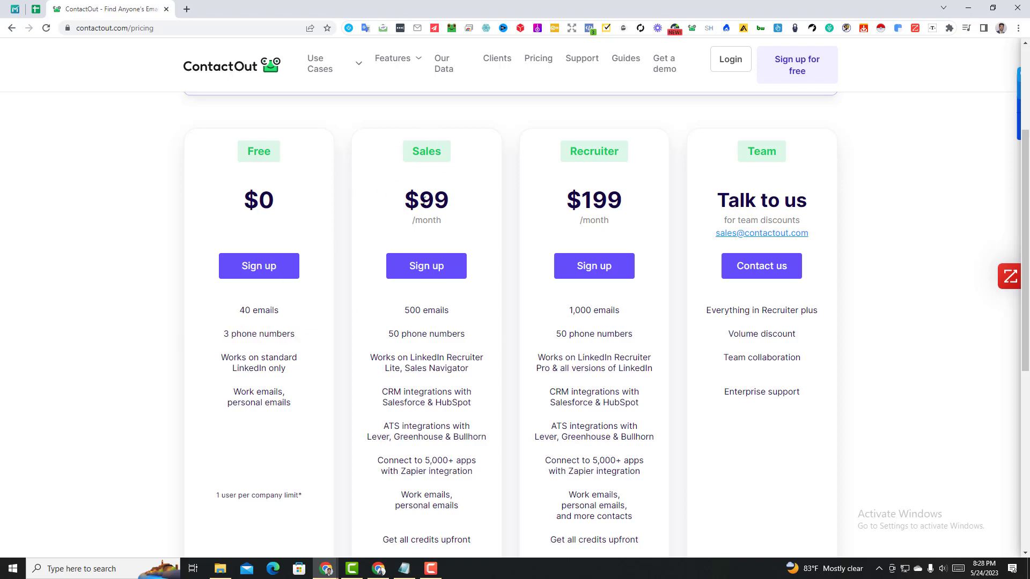
- Examine the Sales plan's monthly price, email and phone number allowances, and LinkedIn Sales Navigator support
drag(413, 200, 462, 202)
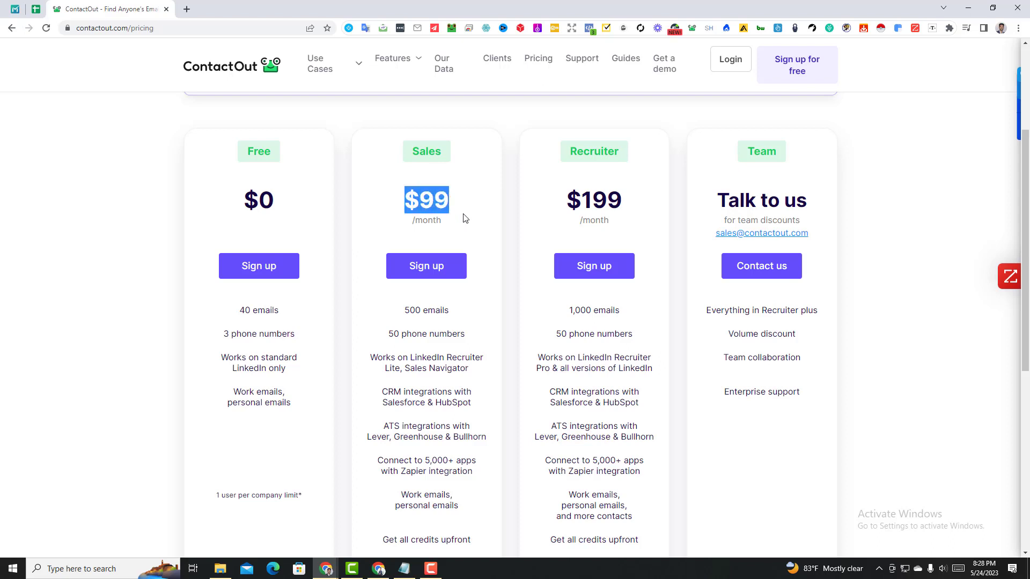
drag(406, 310, 472, 313)
drag(383, 335, 474, 335)
click(508, 336)
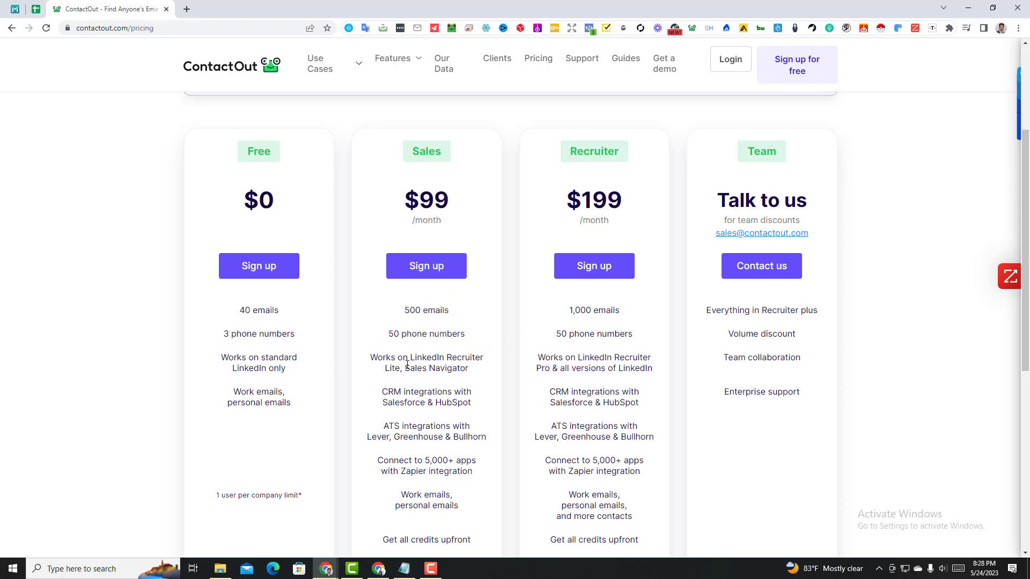
drag(423, 368, 501, 364)
click(424, 371)
scroll(433, 326, down, 2)
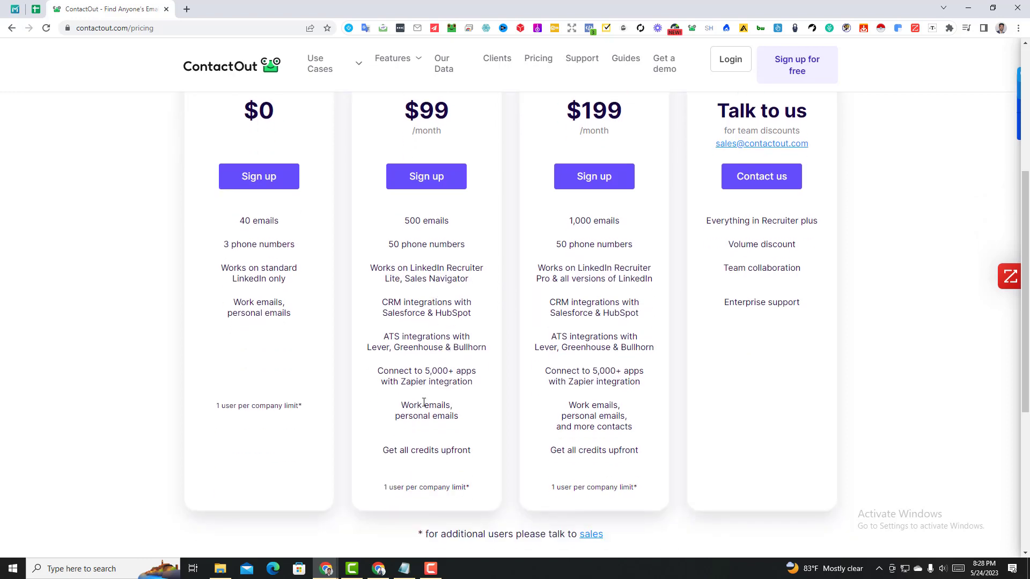
- Examine the Recruiter plan's features and compare all the monthly plans on the pricing page
scroll(440, 374, up, 2)
drag(563, 356, 574, 427)
click(603, 389)
scroll(397, 389, up, 2)
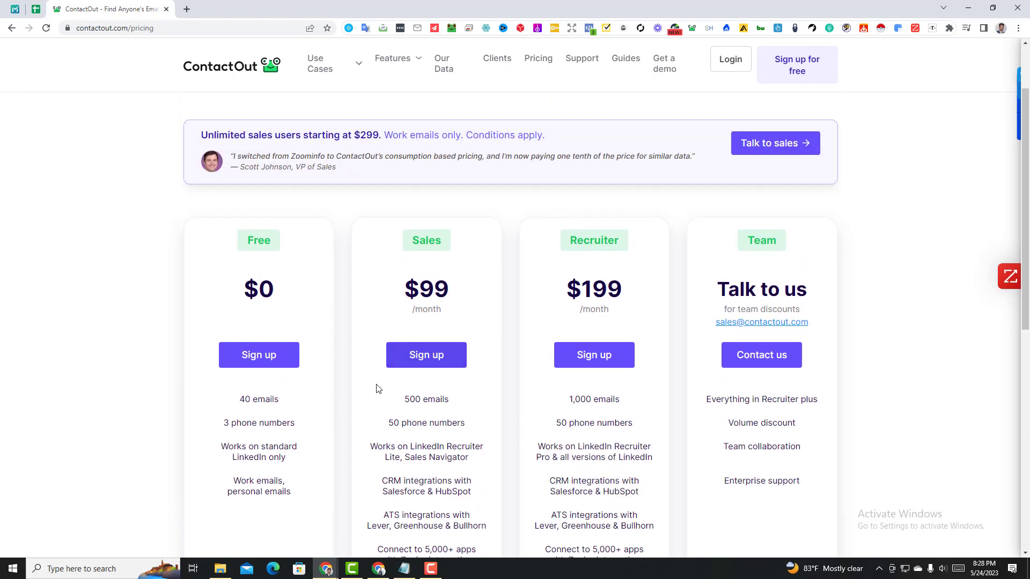
scroll(428, 394, down, 2)
scroll(407, 361, up, 4)
scroll(492, 275, down, 4)
scroll(304, 273, up, 4)
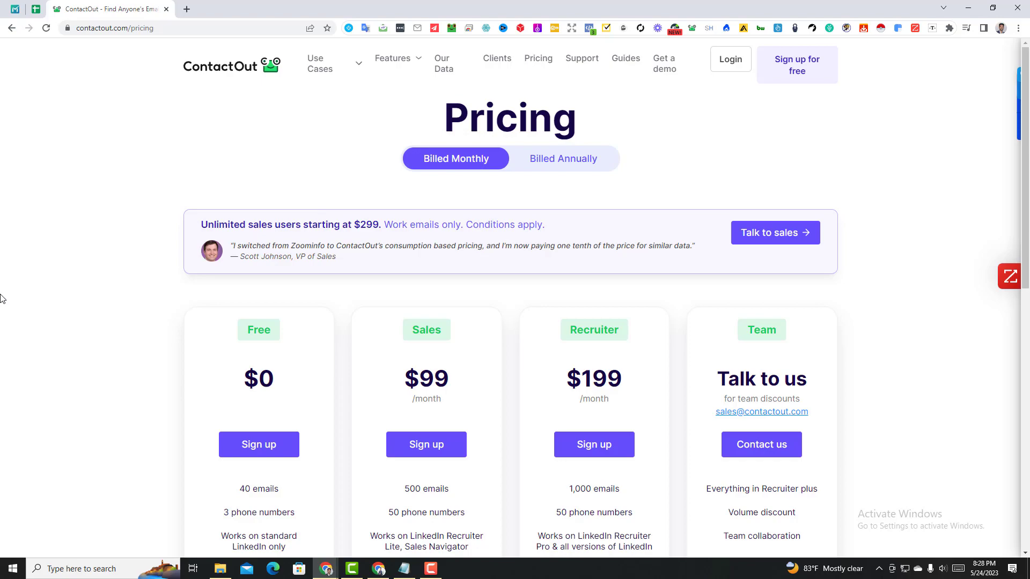
scroll(1, 299, down, 7)
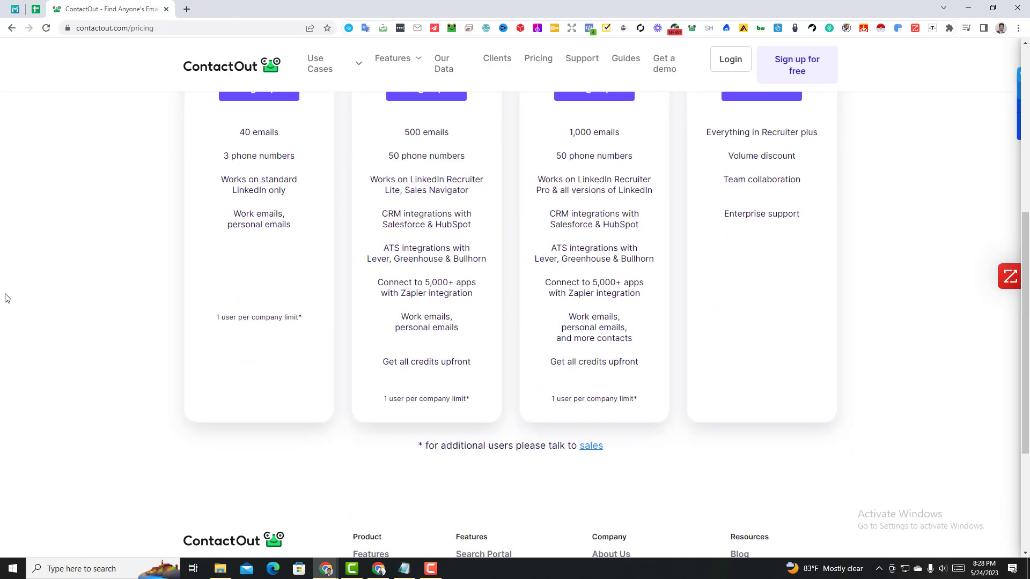
scroll(1, 317, up, 7)
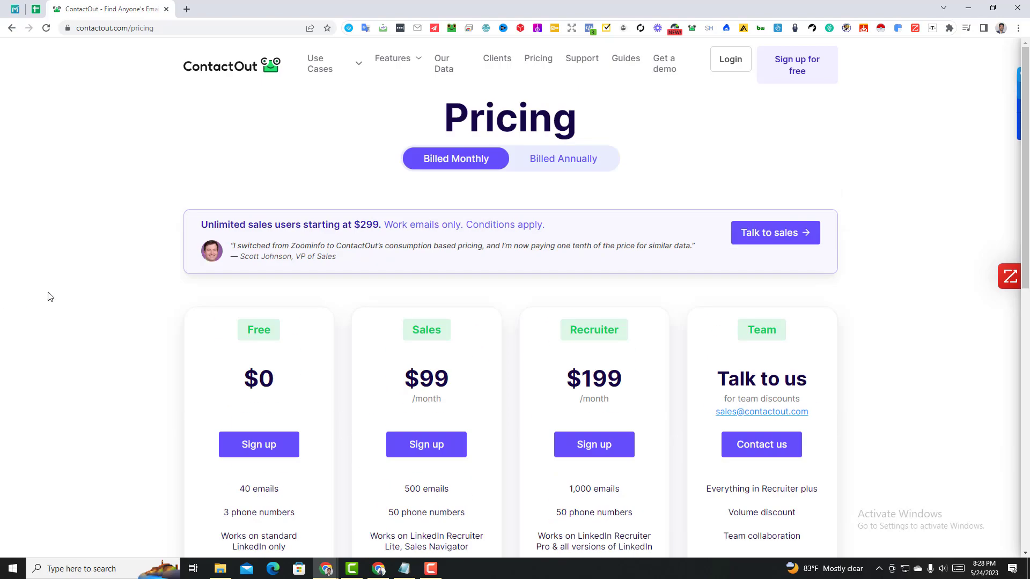
- Open the free account sign-up page and check its work email and password fields without filling them in
click(801, 70)
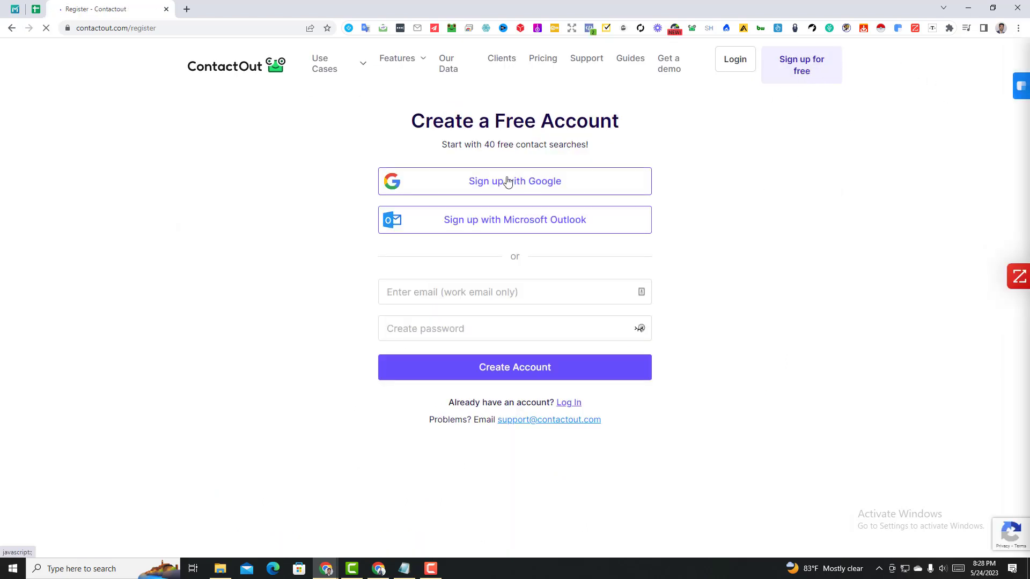
click(464, 293)
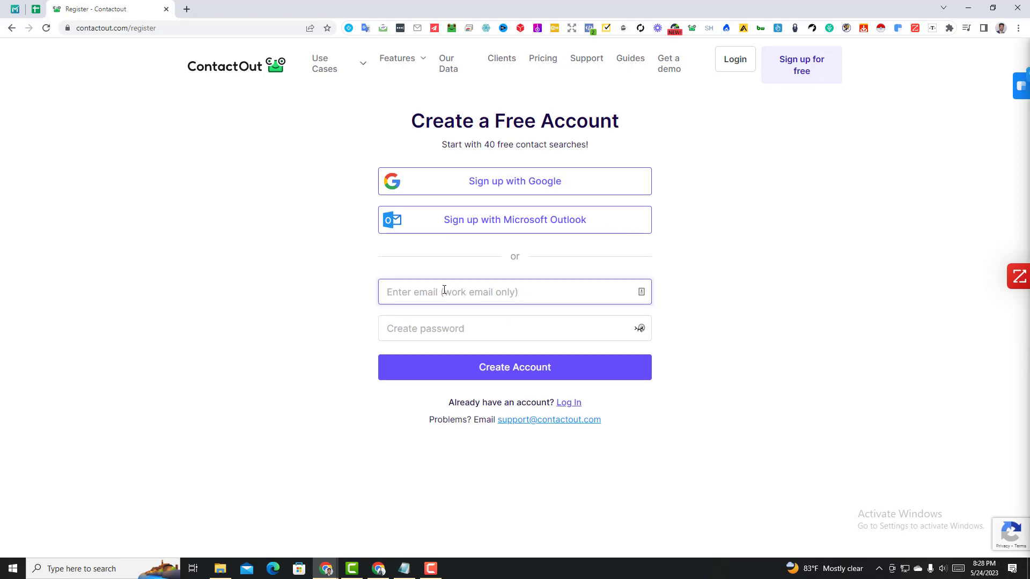
click(467, 289)
click(418, 327)
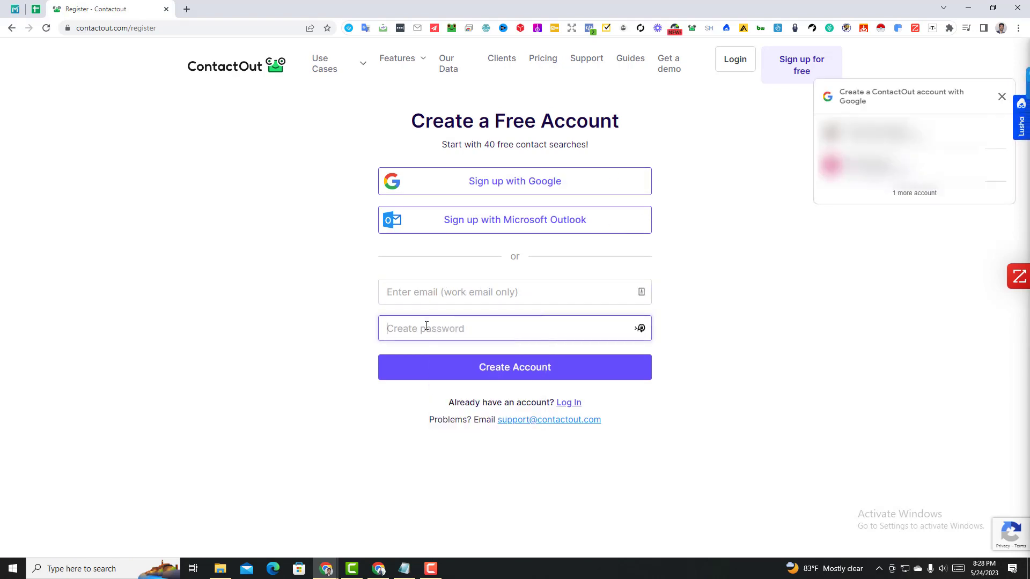
click(272, 326)
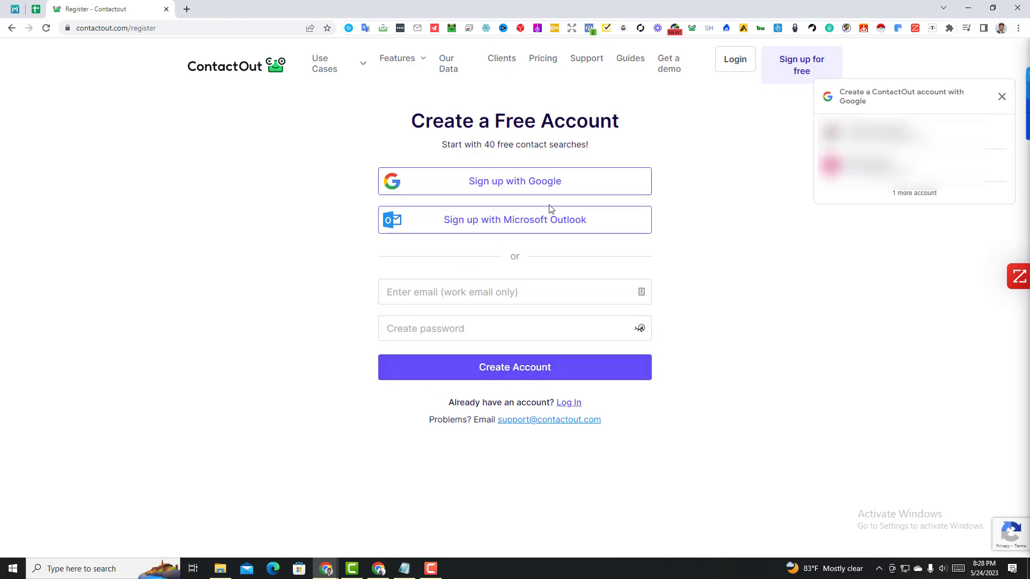
- Log in to ContactOut with an existing Google account and look over the people search dashboard
click(735, 59)
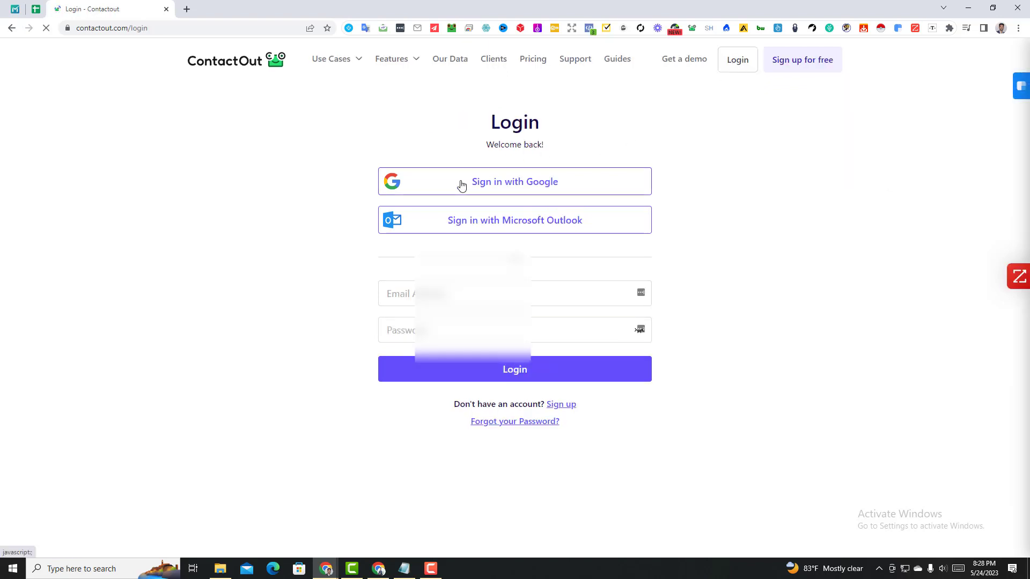
click(459, 183)
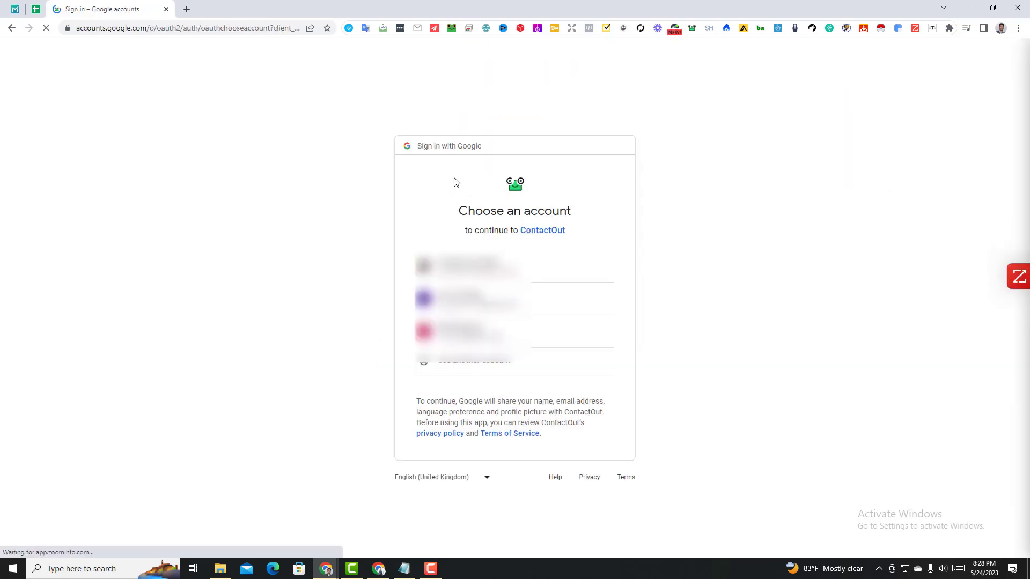
click(467, 266)
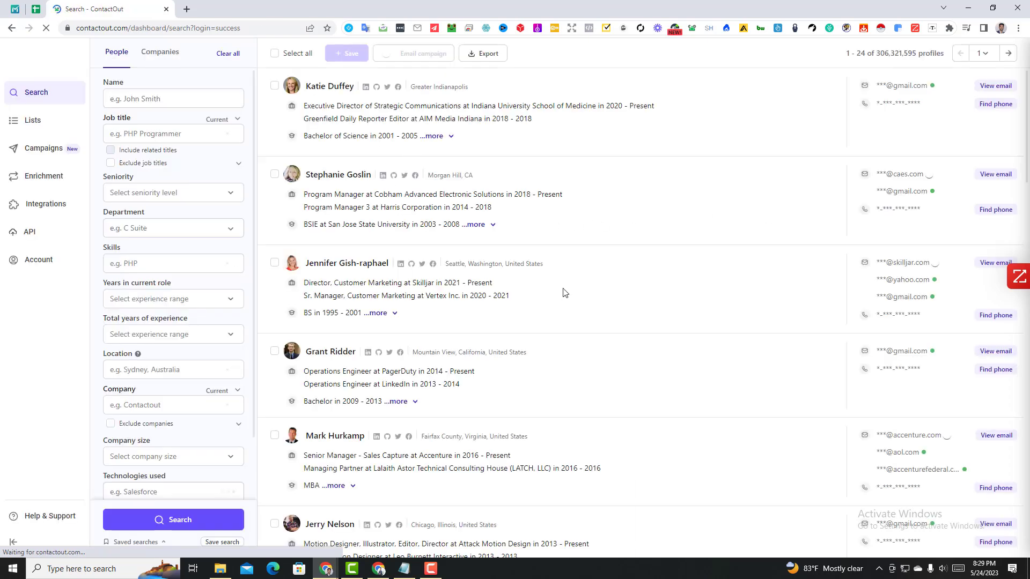
scroll(313, 229, down, 8)
scroll(376, 269, up, 8)
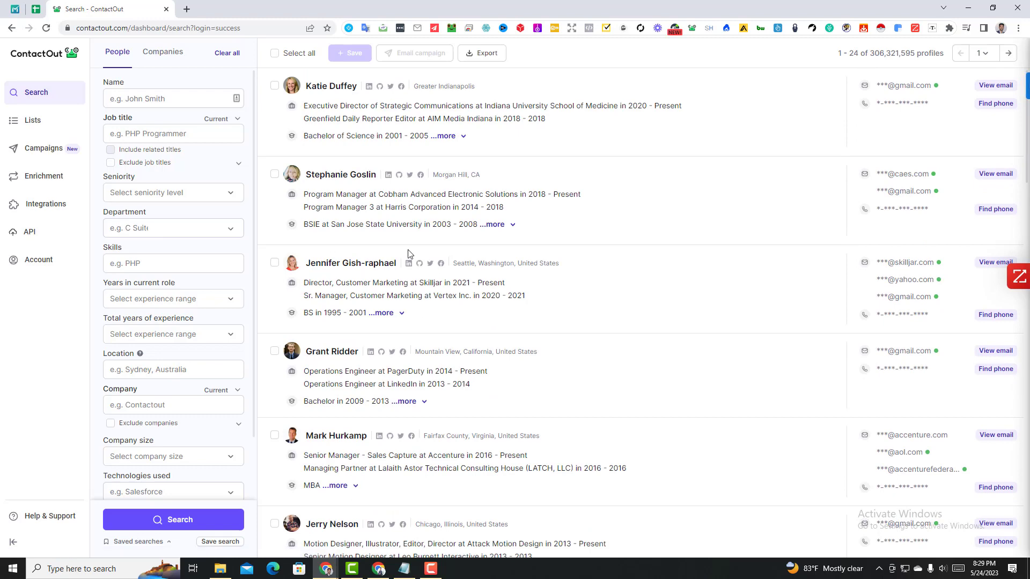
- Return to the Logistics sheet and review the empty name and email columns beside the LinkedIn URLs
click(37, 9)
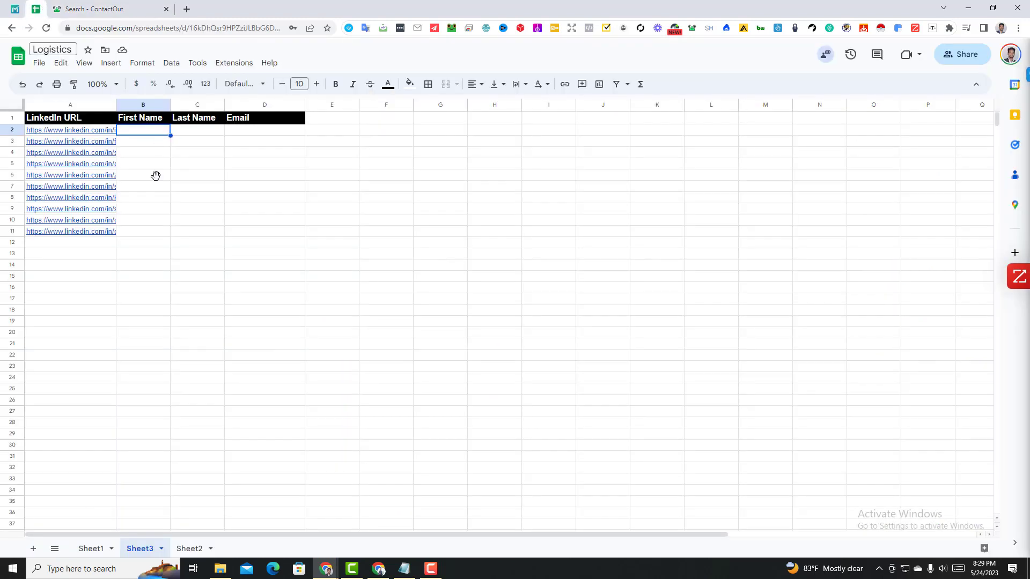
shift+click(137, 244)
click(236, 231)
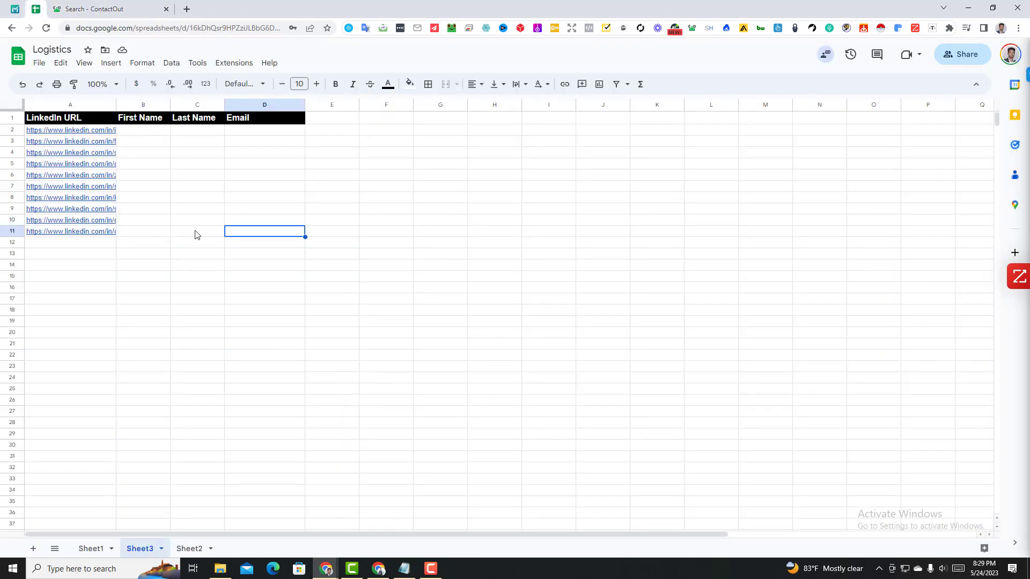
- Search Google for "contact out chrome extension" in a new tab and open the ContactOut extension's Chrome Web Store page
click(120, 7)
click(187, 10)
click(104, 9)
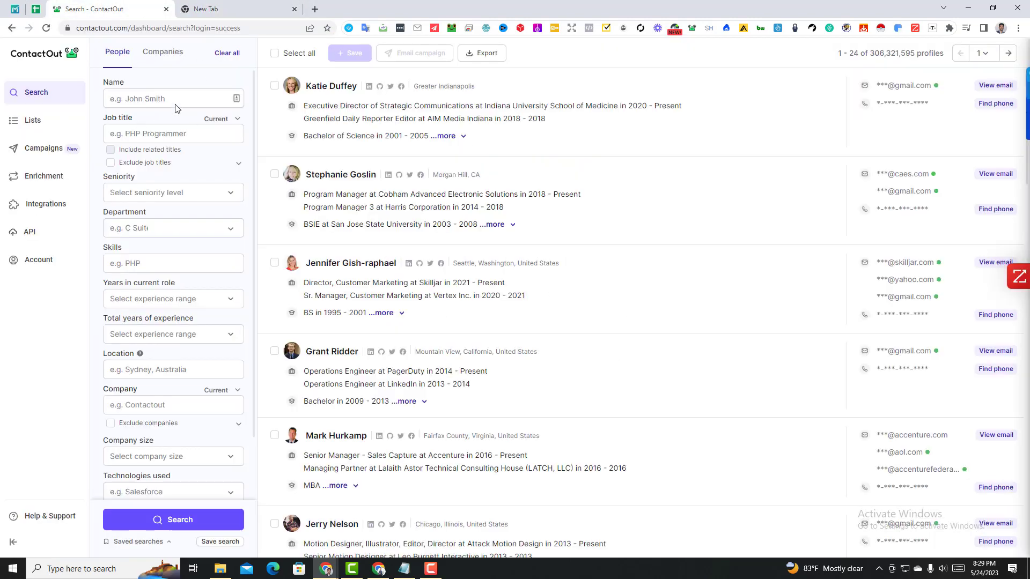
click(206, 6)
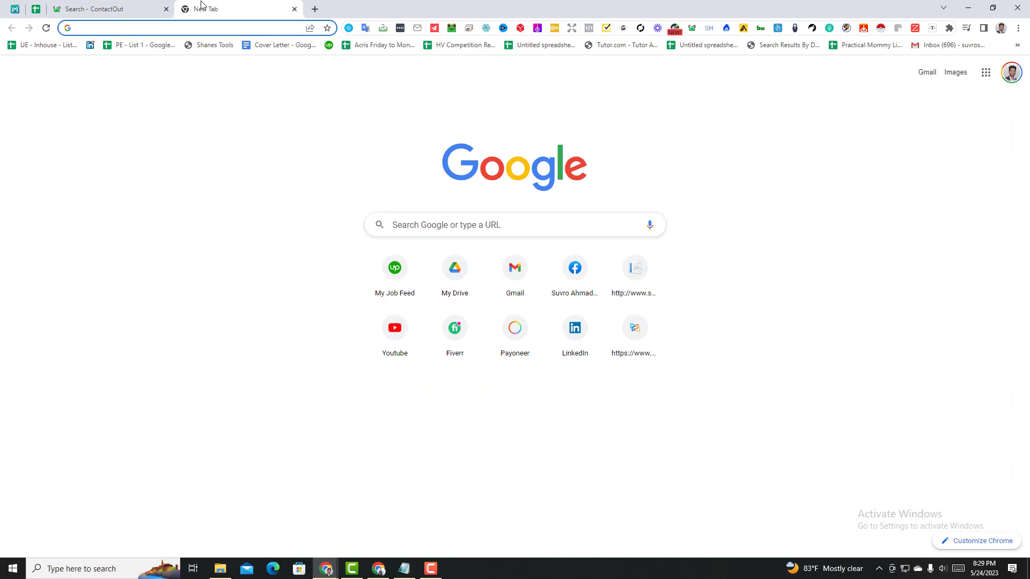
text(contact out chrome)
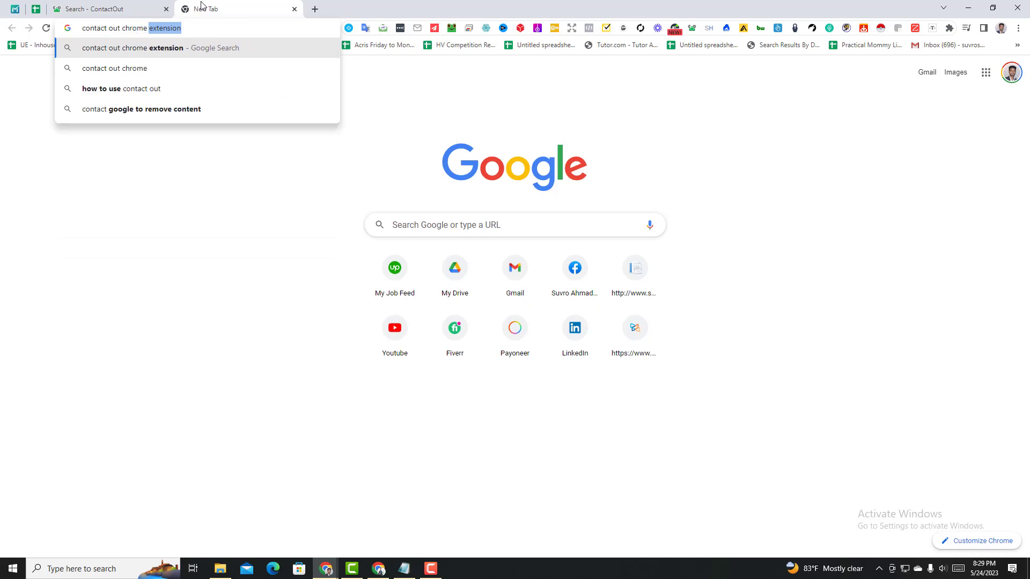
key(Return)
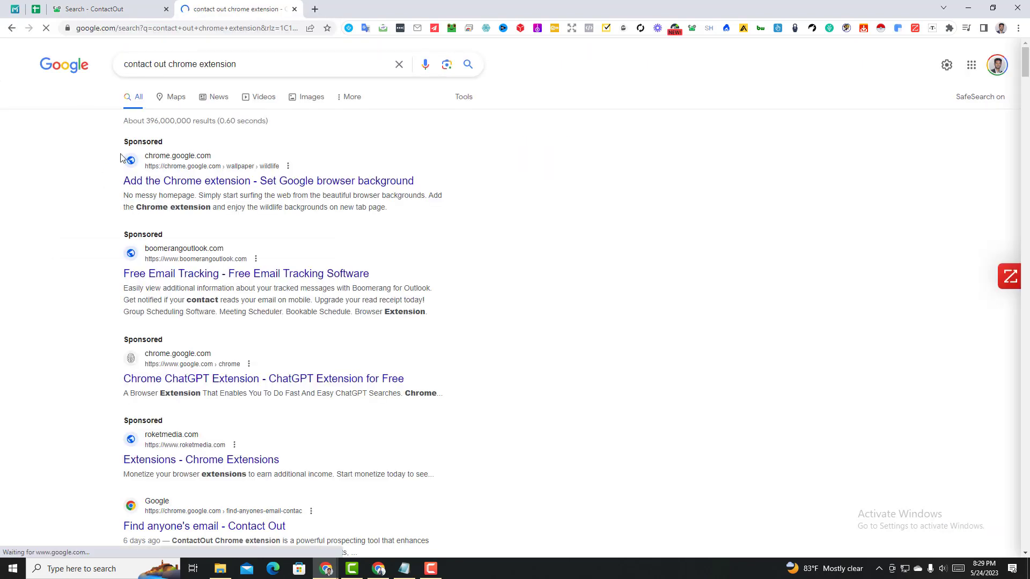
scroll(279, 364, down, 3)
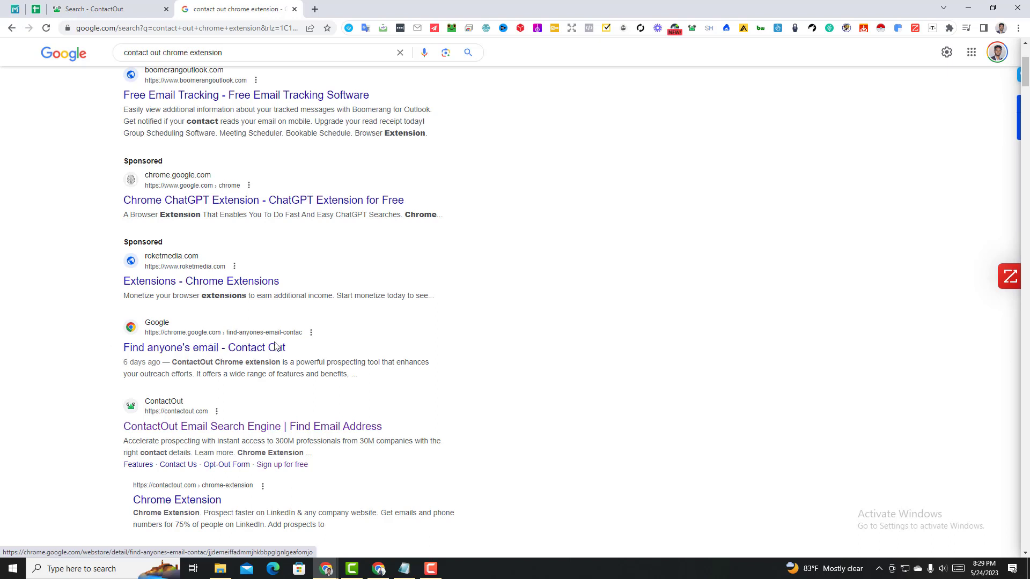
click(218, 348)
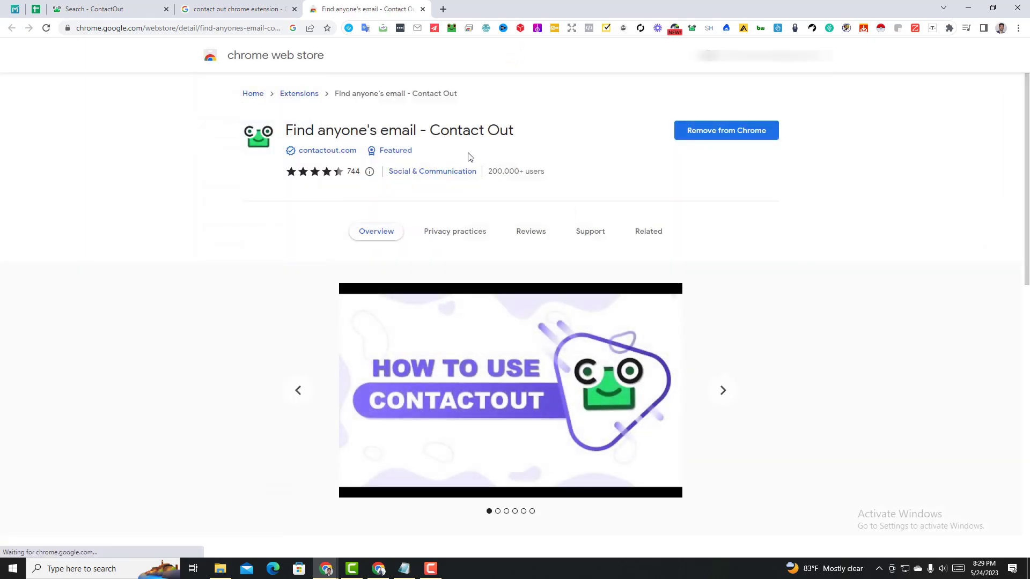
- Remove the installed ContactOut extension from Chrome and close the uninstall feedback form
click(733, 133)
click(622, 112)
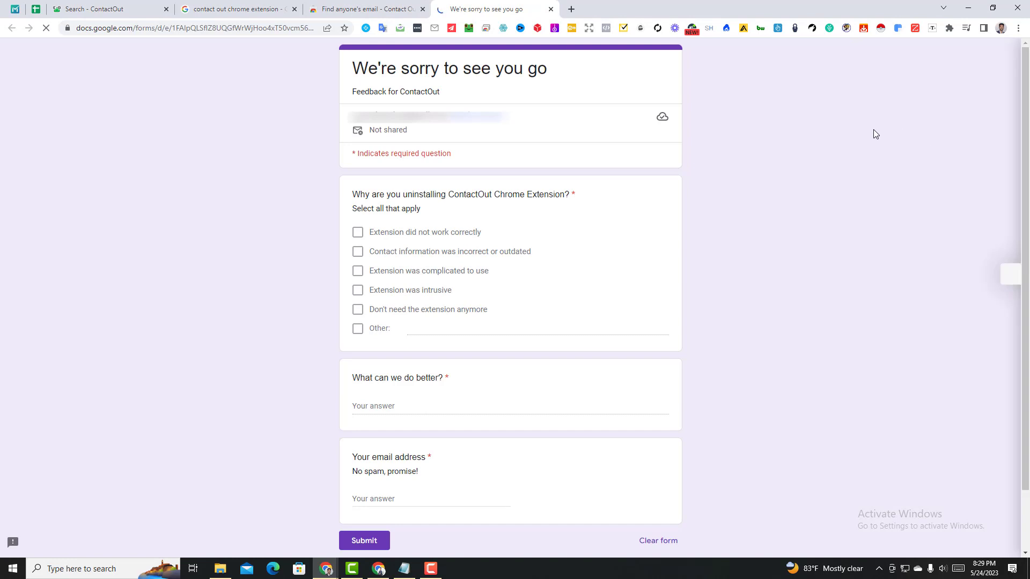
click(385, 4)
click(551, 9)
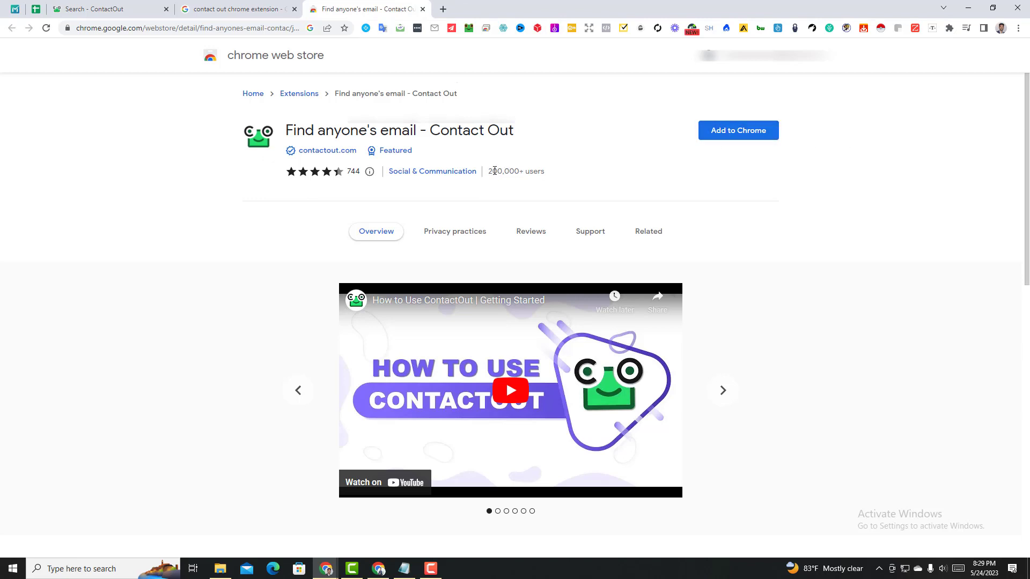
- Add the ContactOut extension to Chrome from its store page and close the how-to video window
drag(488, 170, 544, 171)
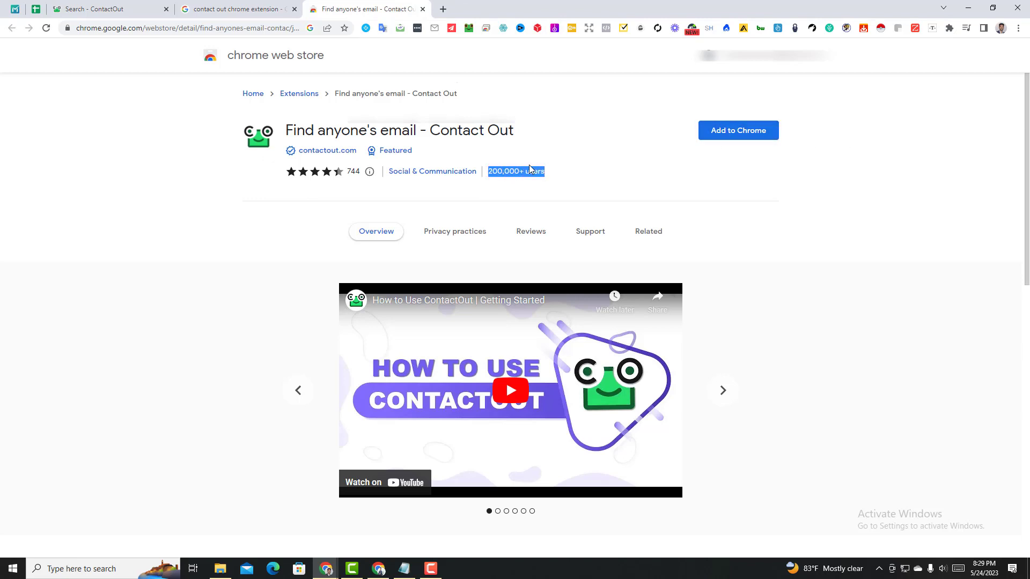
click(579, 176)
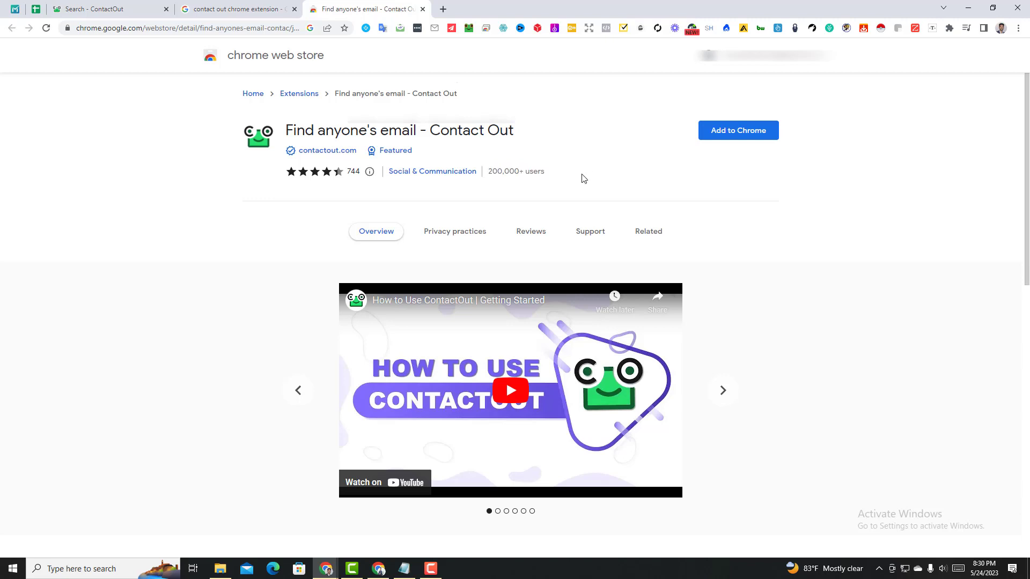
click(750, 137)
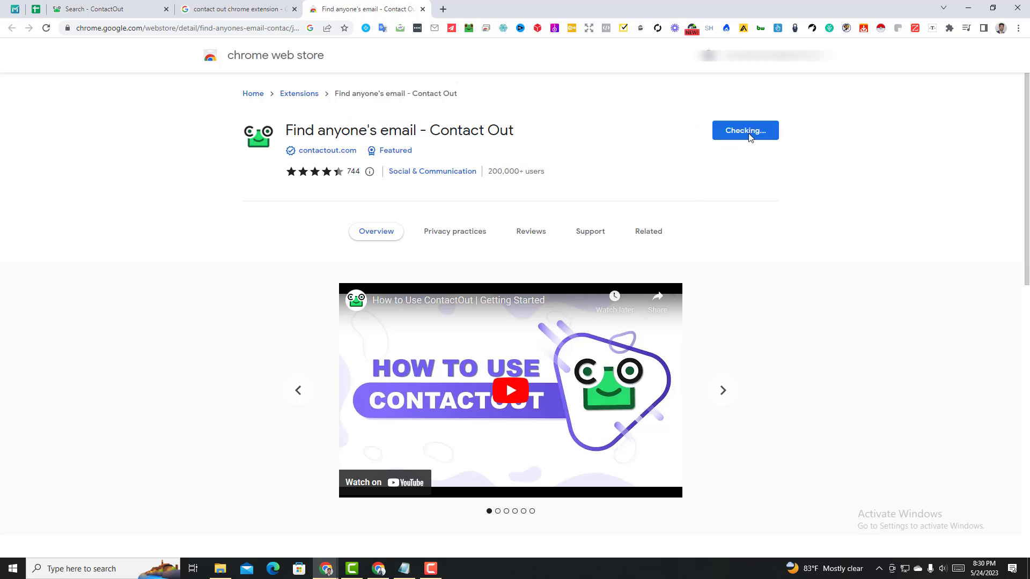
click(536, 132)
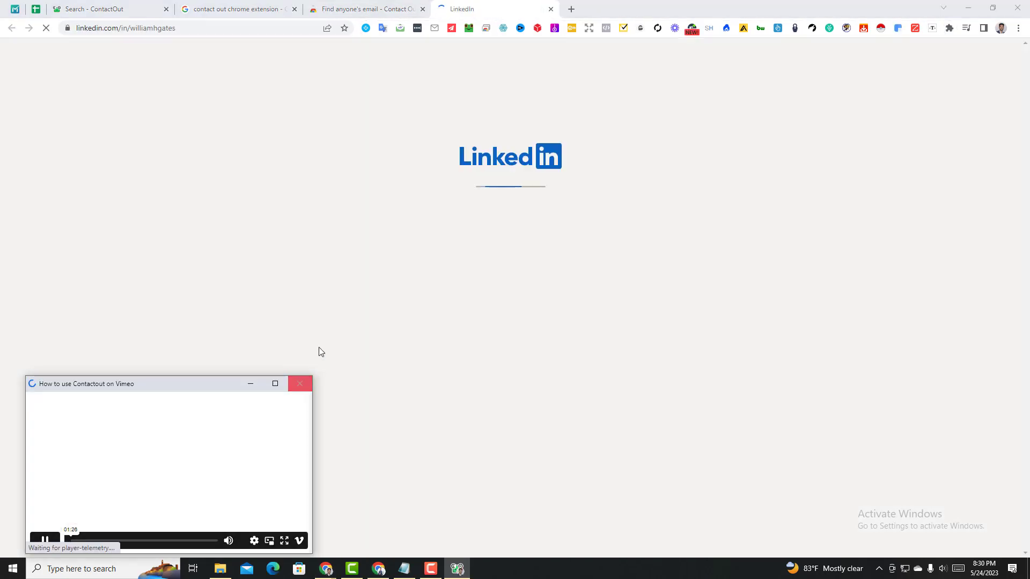
click(300, 384)
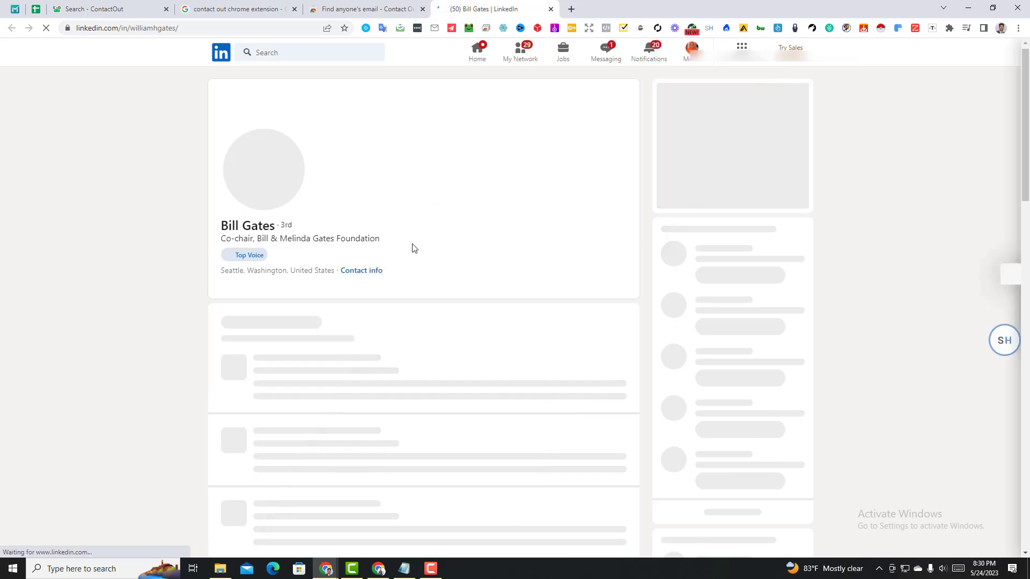
scroll(419, 237, down, 5)
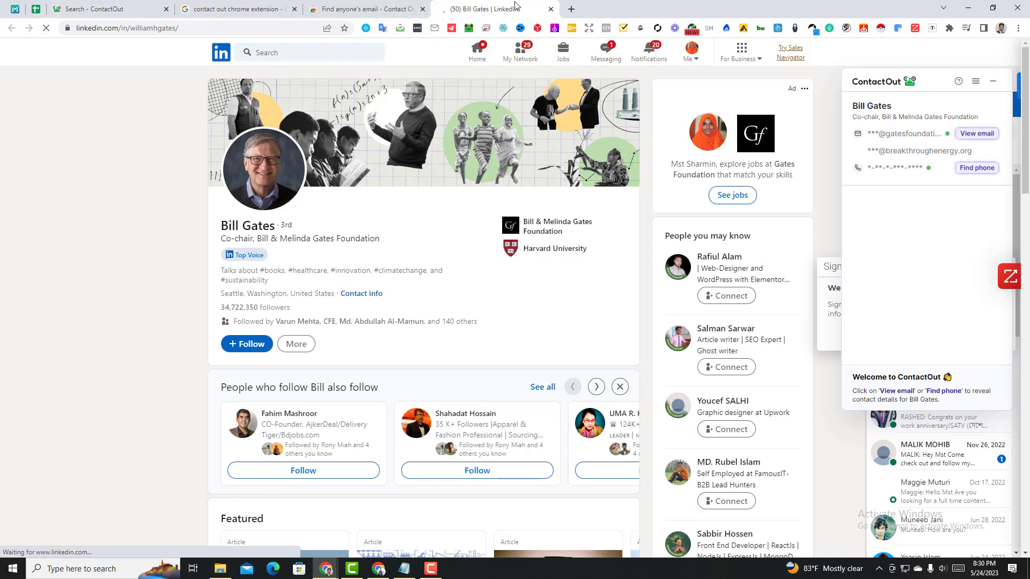
- Return to the Logistics sheet and copy the first LinkedIn URL from cell A2
click(102, 9)
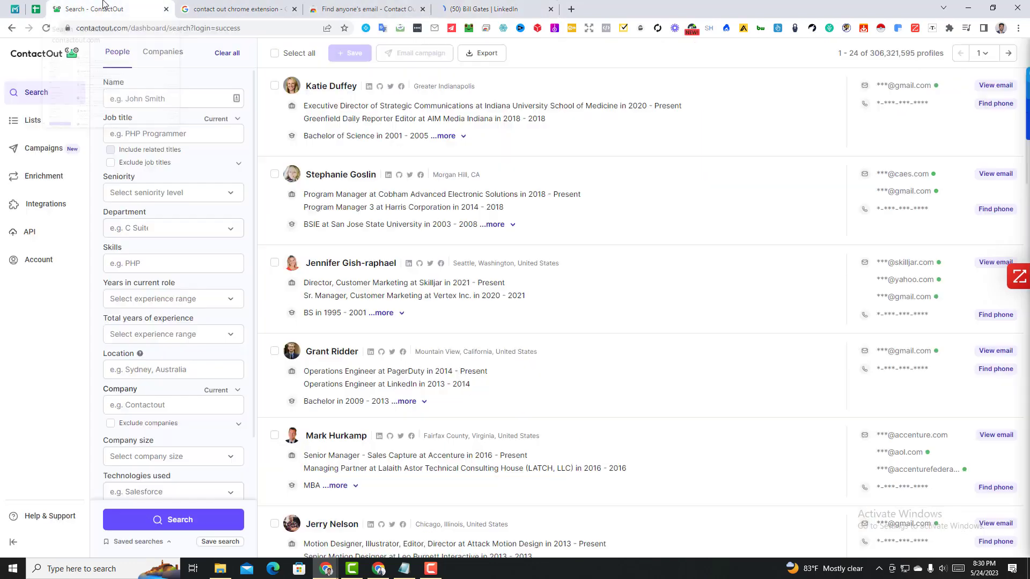
click(36, 9)
click(158, 185)
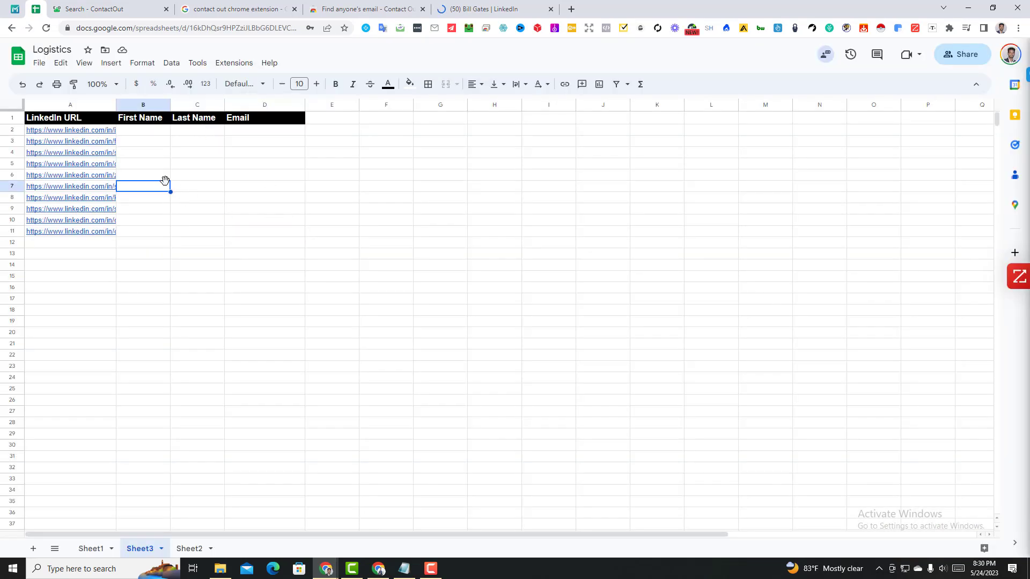
click(79, 130)
key(ctrl+c)
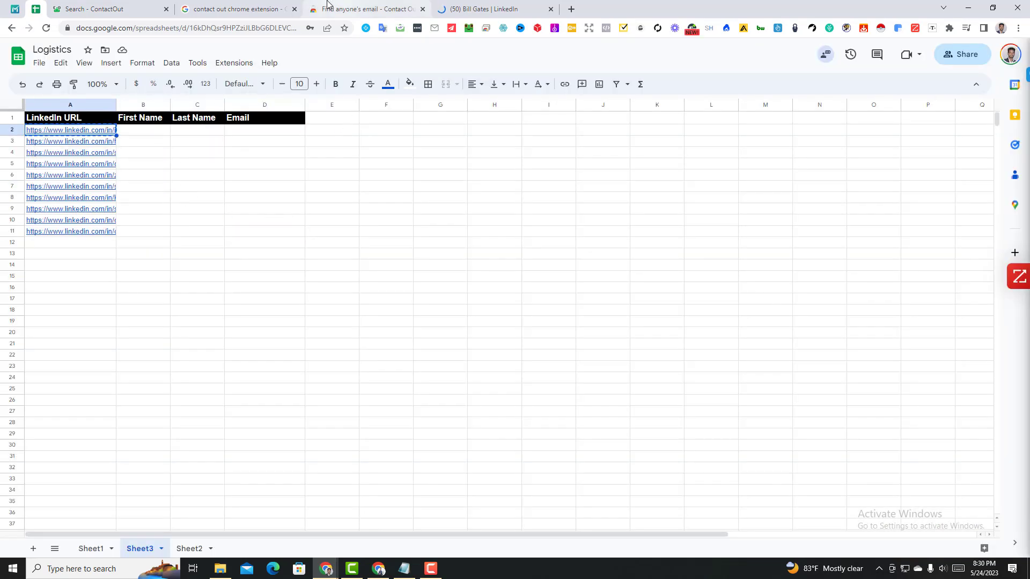
- Close the Google search and sample LinkedIn profile tabs, and open the copied LinkedIn URL in a new tab
click(284, 10)
click(293, 9)
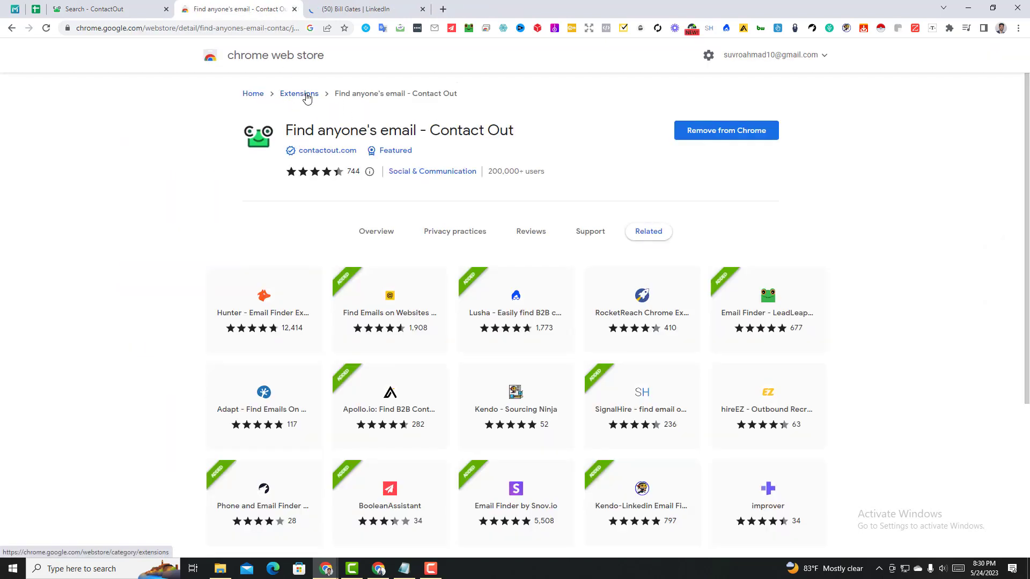
click(343, 9)
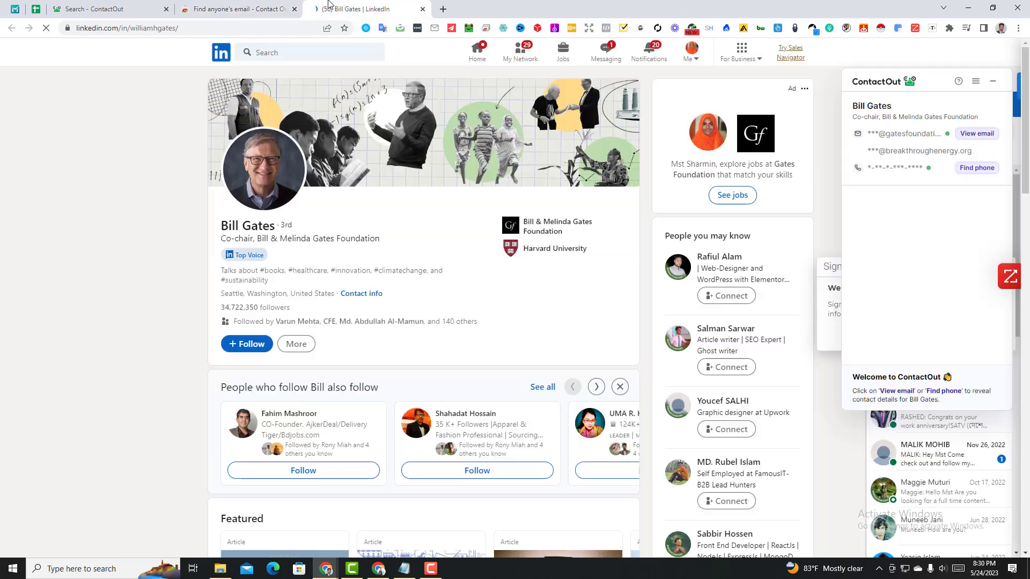
click(422, 9)
click(316, 10)
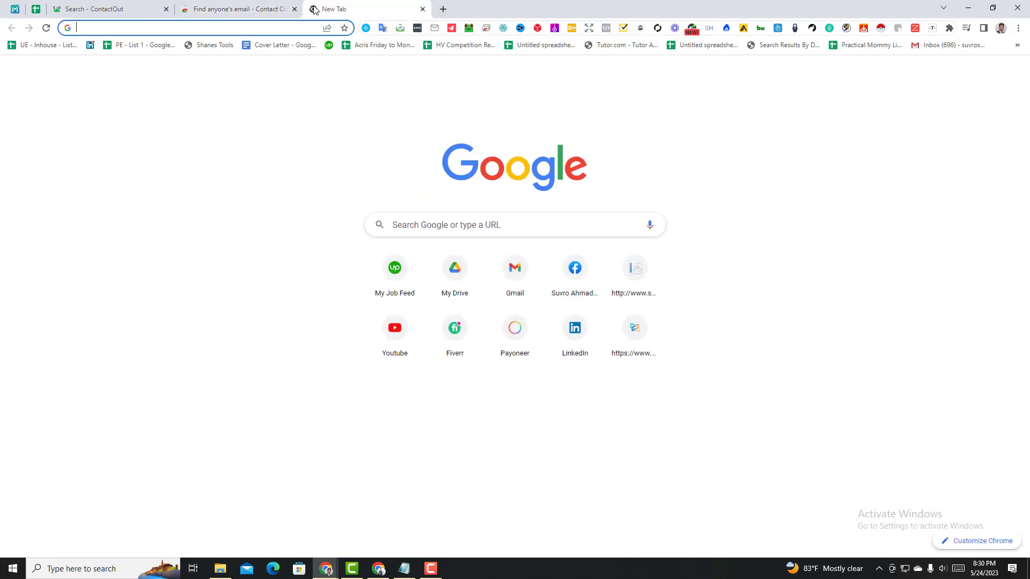
key(ctrl+v)
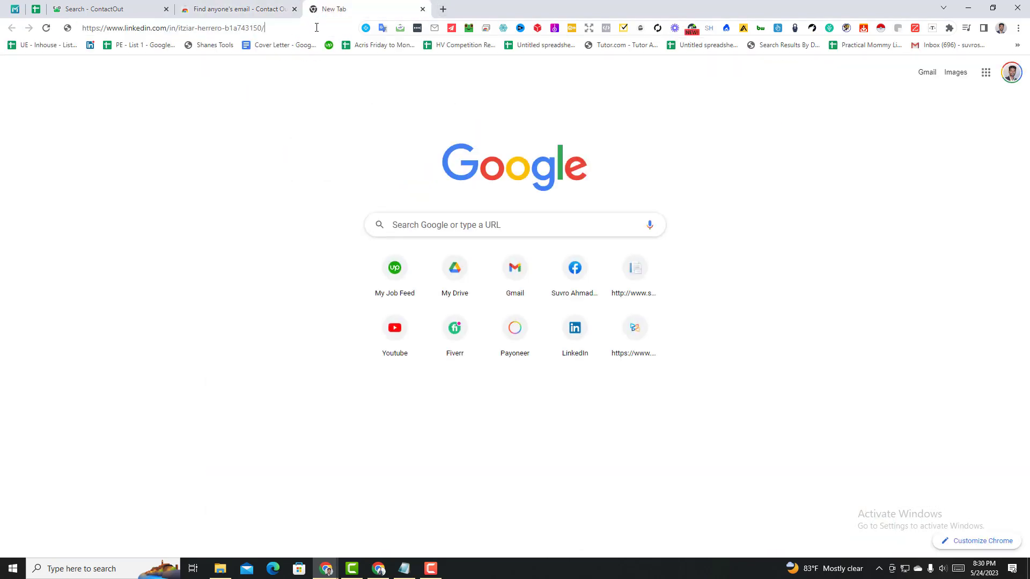
key(Return)
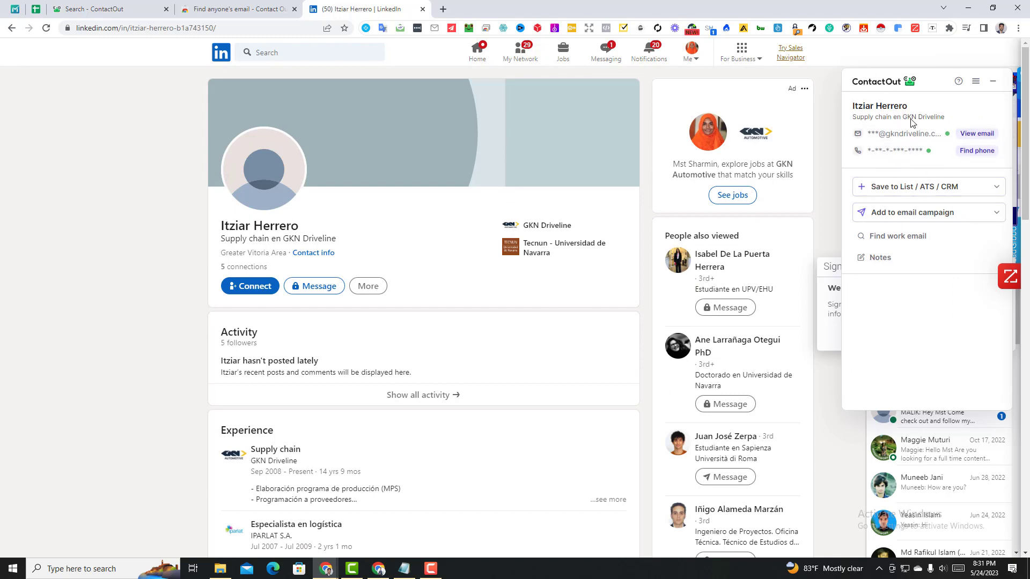
- Reveal the contact's email in the ContactOut extension on the LinkedIn profile and copy it
key(ctrl+shift+Tab)
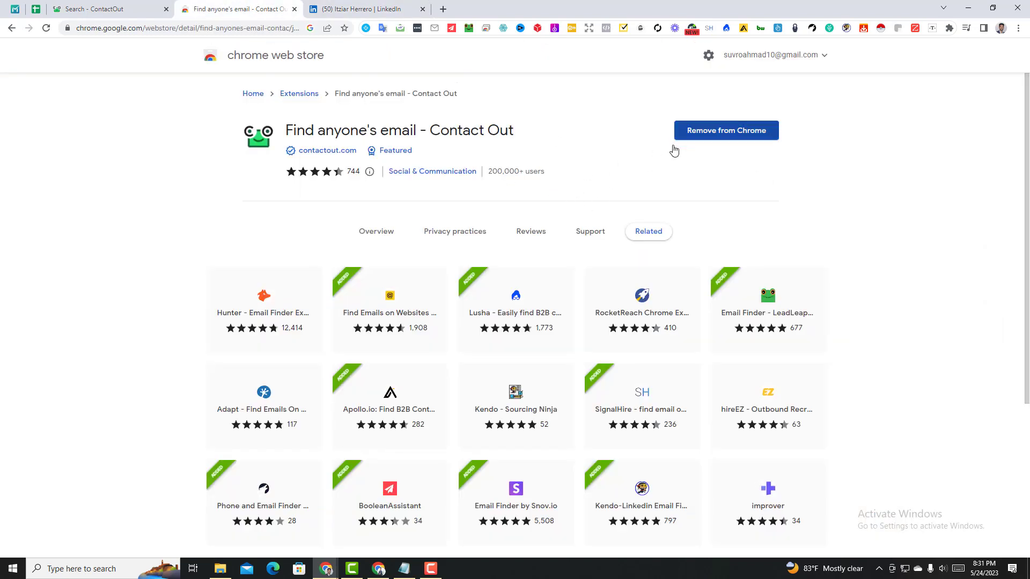
key(ctrl+Tab)
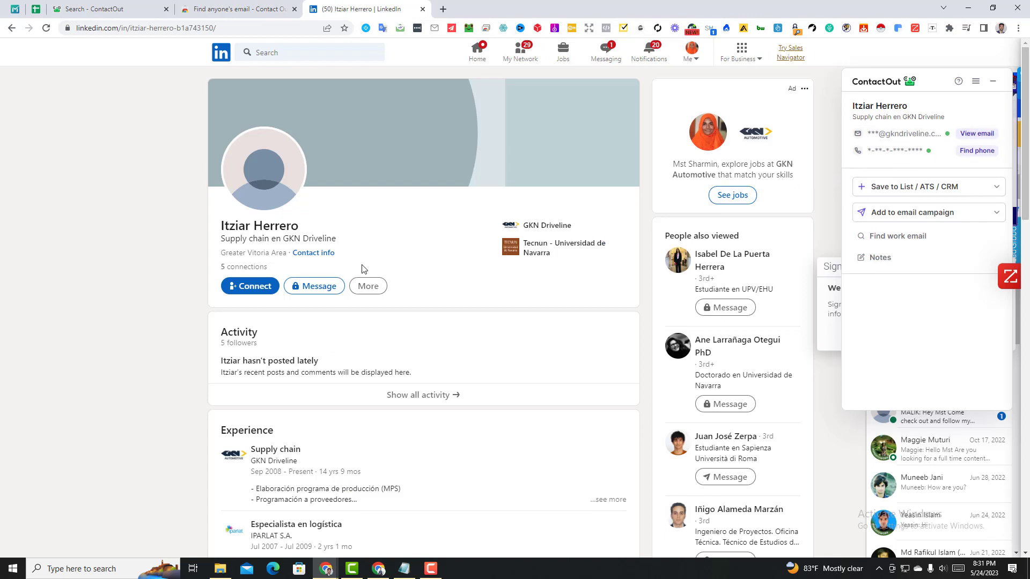
click(988, 136)
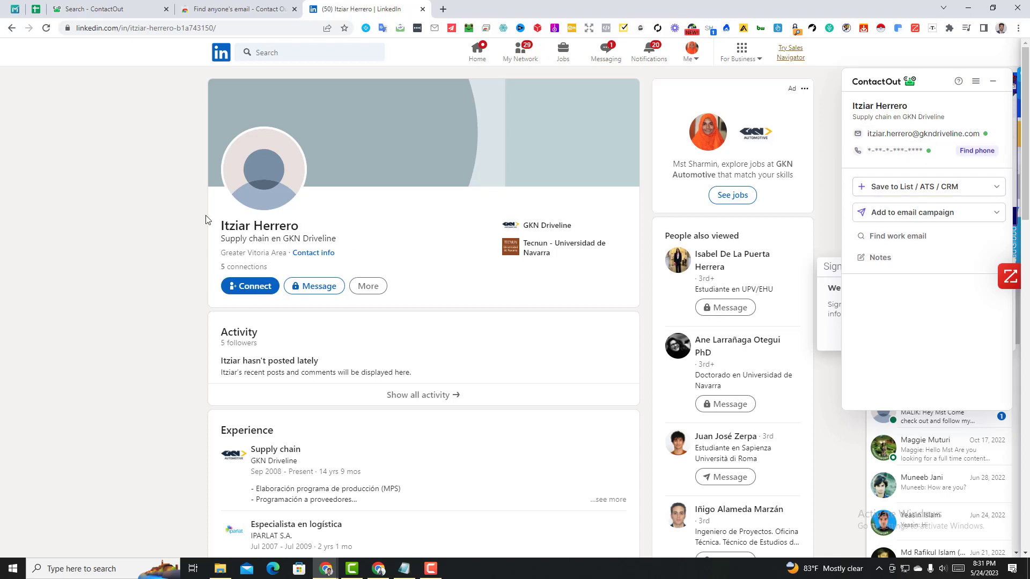
click(994, 134)
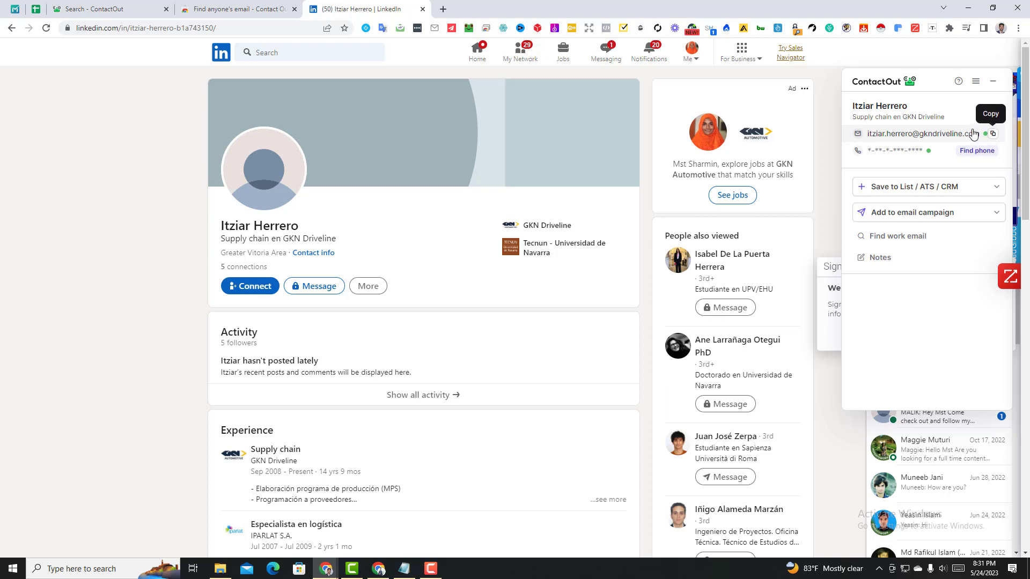
drag(870, 141, 975, 135)
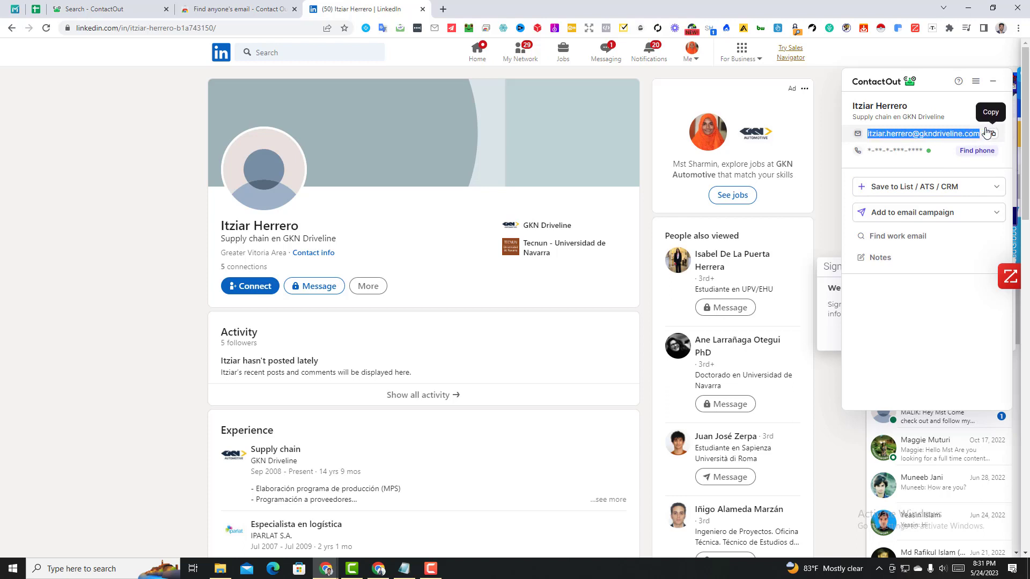
click(966, 129)
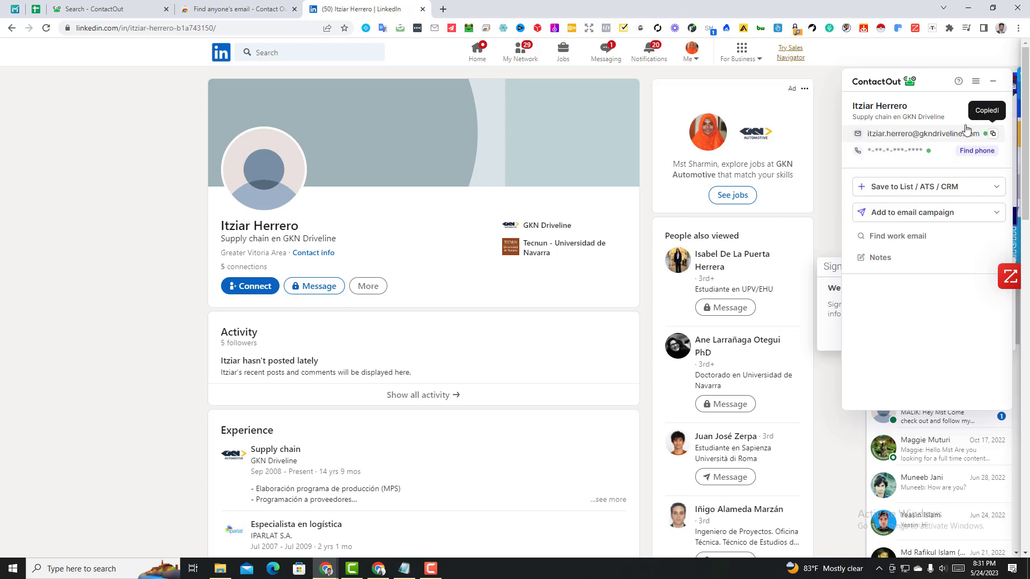
drag(868, 134, 938, 108)
click(992, 134)
click(993, 133)
- Paste the copied email into the Email cell D2 of the Logistics sheet
click(47, 6)
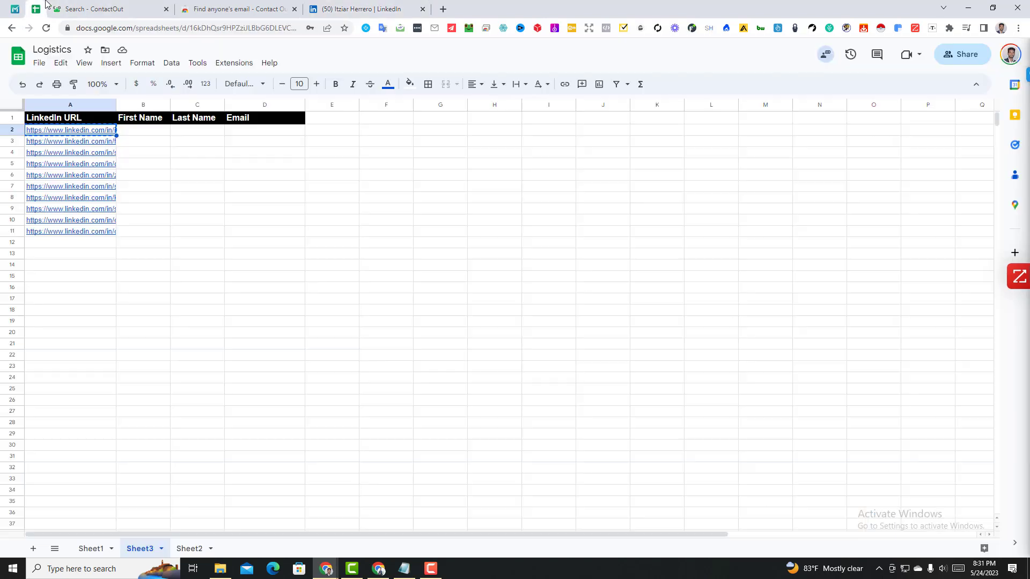
click(238, 131)
key(ctrl+v)
click(290, 177)
- Copy the contact's full name from the LinkedIn profile and split it into First Name B2 and Last Name C2
click(142, 133)
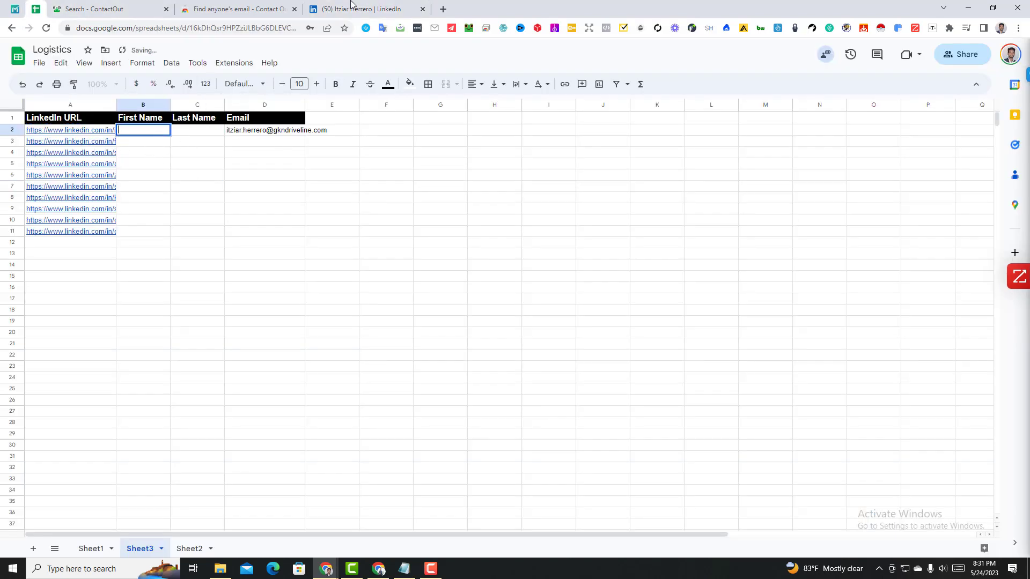
key(ctrl+5)
drag(223, 225, 291, 224)
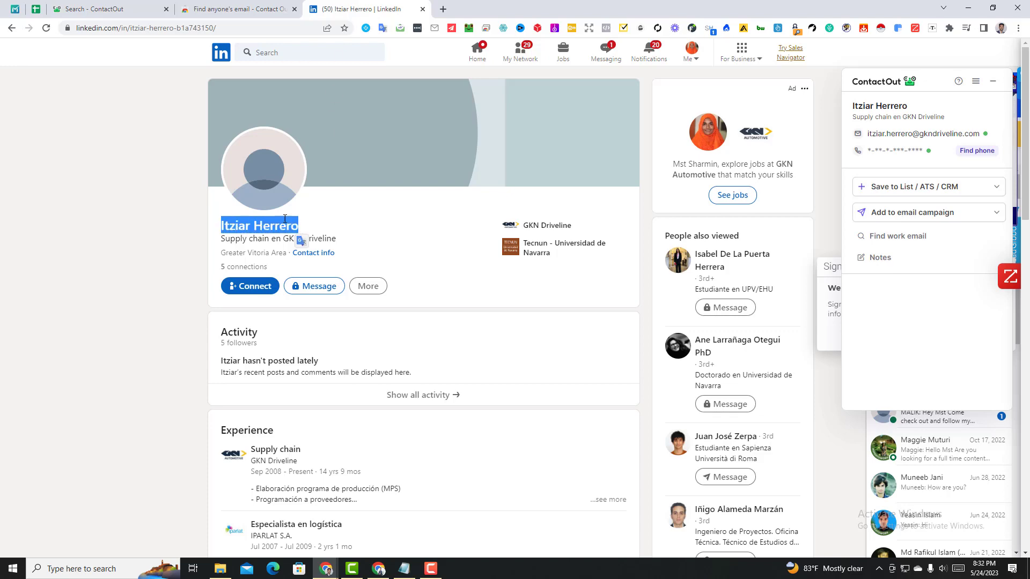
key(ctrl+c)
key(ctrl+2)
key(ctrl+v)
double_click(144, 134)
key(ctrl+x)
click(210, 134)
key(ctrl+v)
click(296, 209)
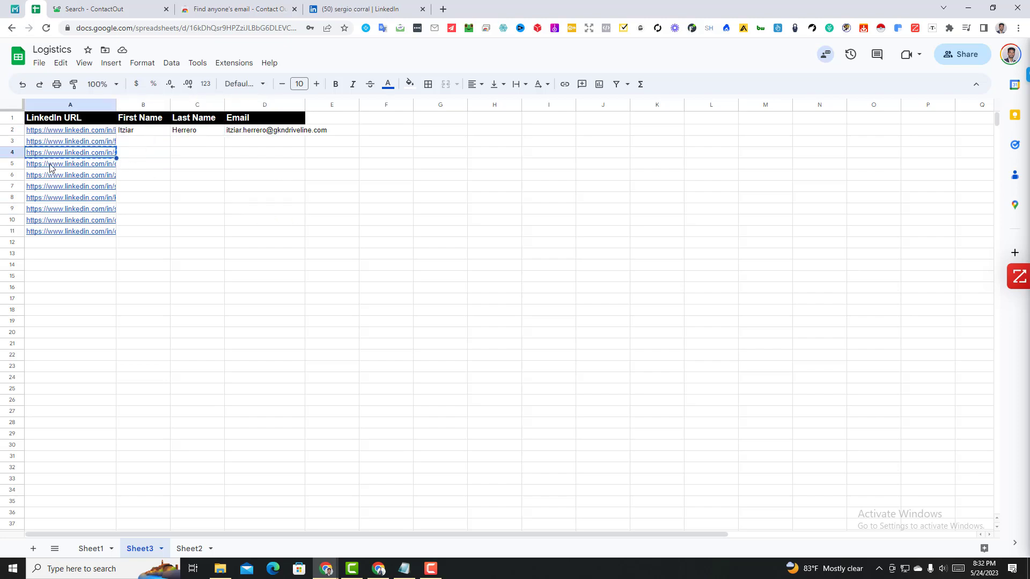
- Copy the LinkedIn URL from cell A5 and open it in the LinkedIn tab
click(50, 166)
key(ctrl+c)
click(387, 6)
click(165, 30)
key(ctrl+v)
key(Return)
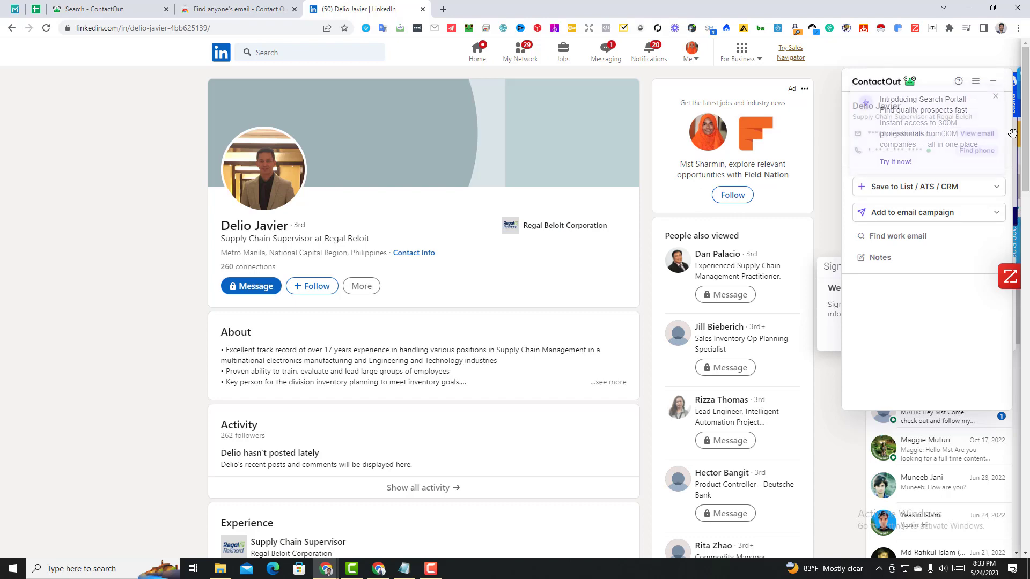
- Reveal this contact's email with ContactOut and check it with MillionVerifier's single email verification
click(983, 136)
click(14, 8)
click(412, 320)
key(ctrl+v)
key(Return)
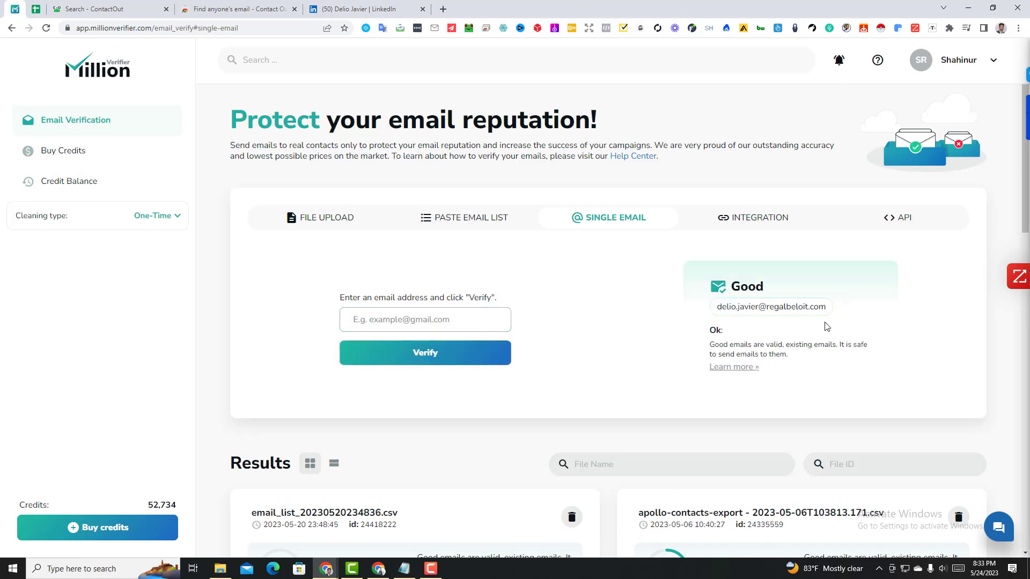
drag(711, 310, 874, 304)
click(387, 246)
- Paste the verified email into the Email cell D5 of the Logistics sheet
click(36, 8)
drag(147, 167, 266, 168)
double_click(264, 167)
key(ctrl+v)
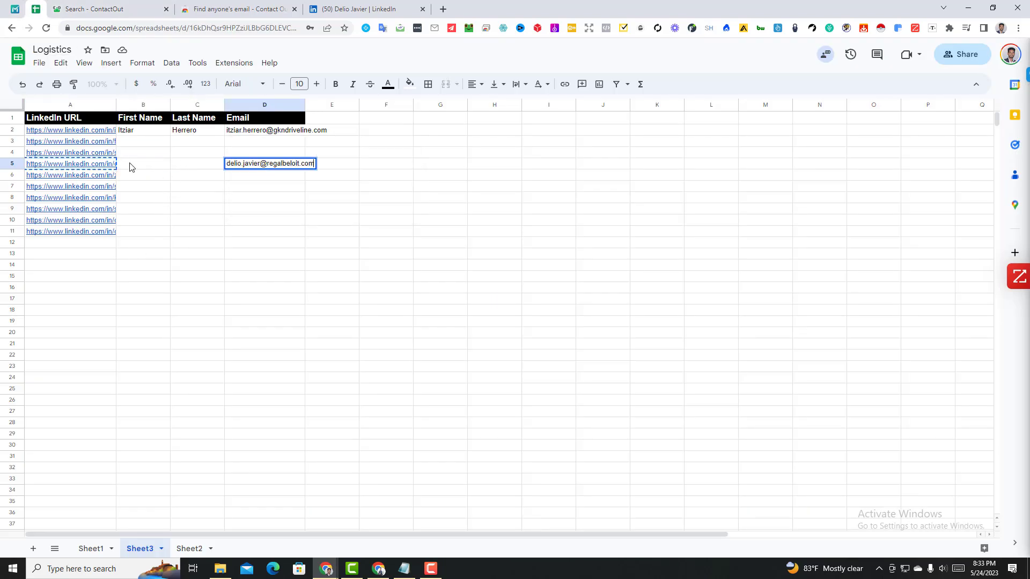
- Copy the contact's name from the LinkedIn profile and fill in First Name B5 and Last Name C5
click(131, 167)
click(359, 8)
drag(223, 225, 292, 226)
key(ctrl+c)
click(36, 8)
key(ctrl+v)
key(BackSpace)
click(187, 162)
text(Javier)
click(294, 167)
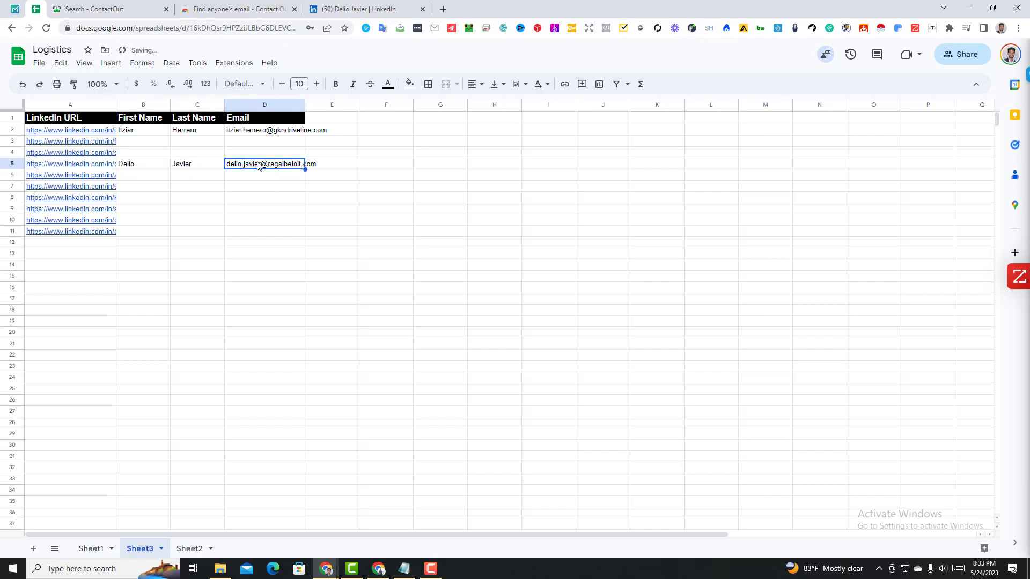
- Switch to ContactOut's people search and set the Seniority filter to C Suite
click(75, 4)
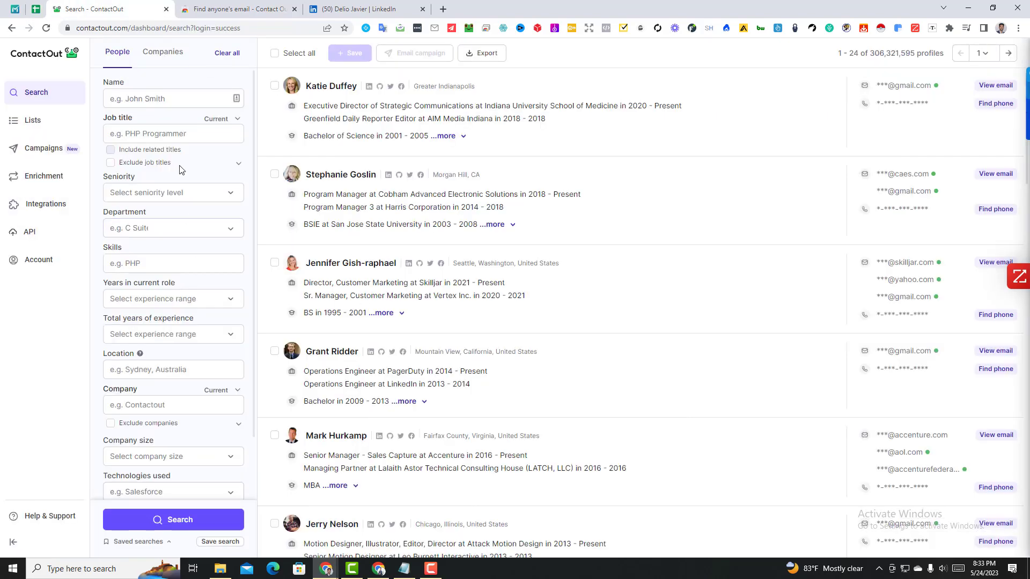
click(43, 94)
click(165, 52)
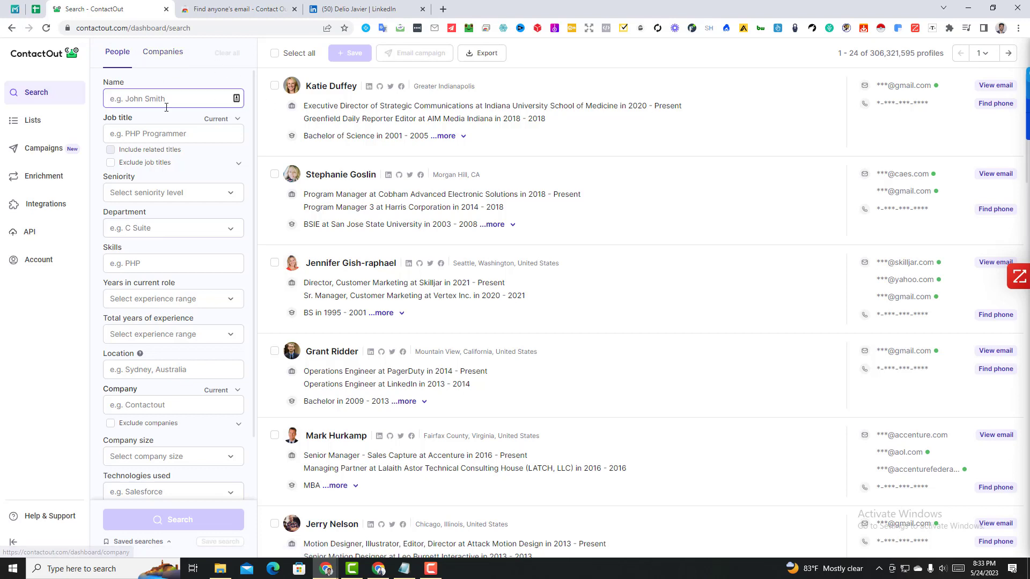
click(133, 97)
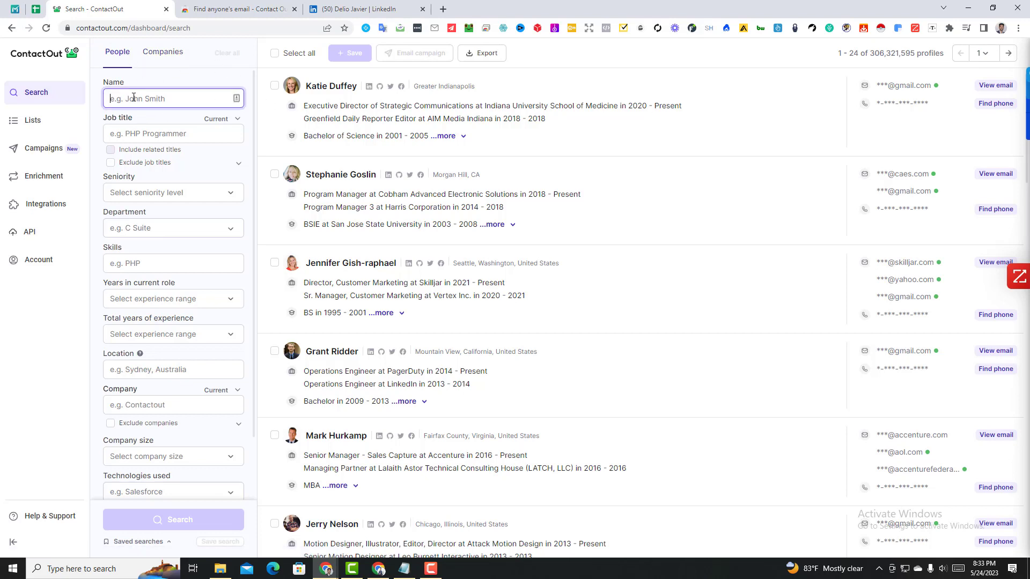
click(144, 133)
click(149, 197)
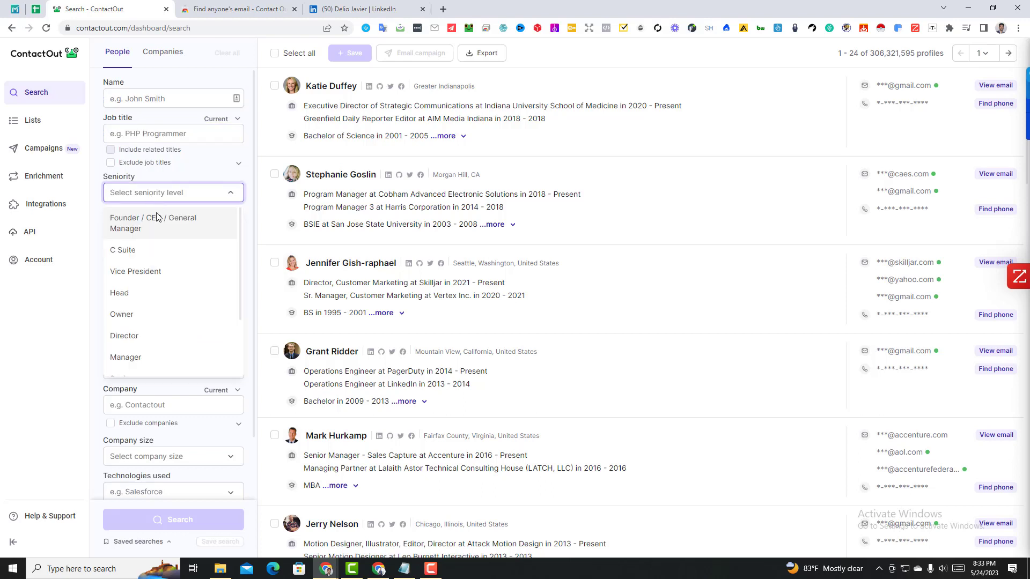
click(145, 250)
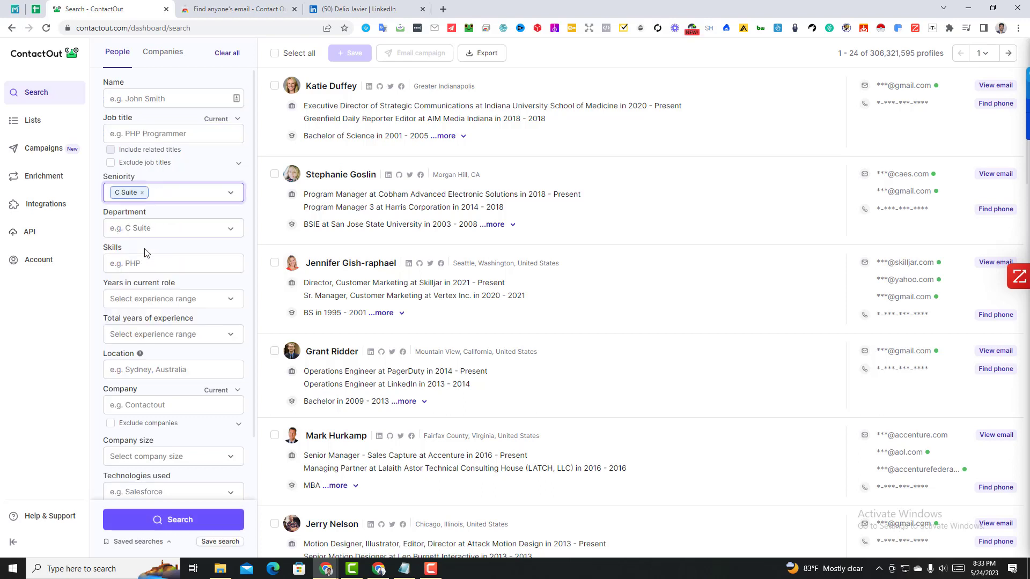
- Filter the people search by the Finance department and 2 - 4 years in current role
click(186, 229)
click(117, 277)
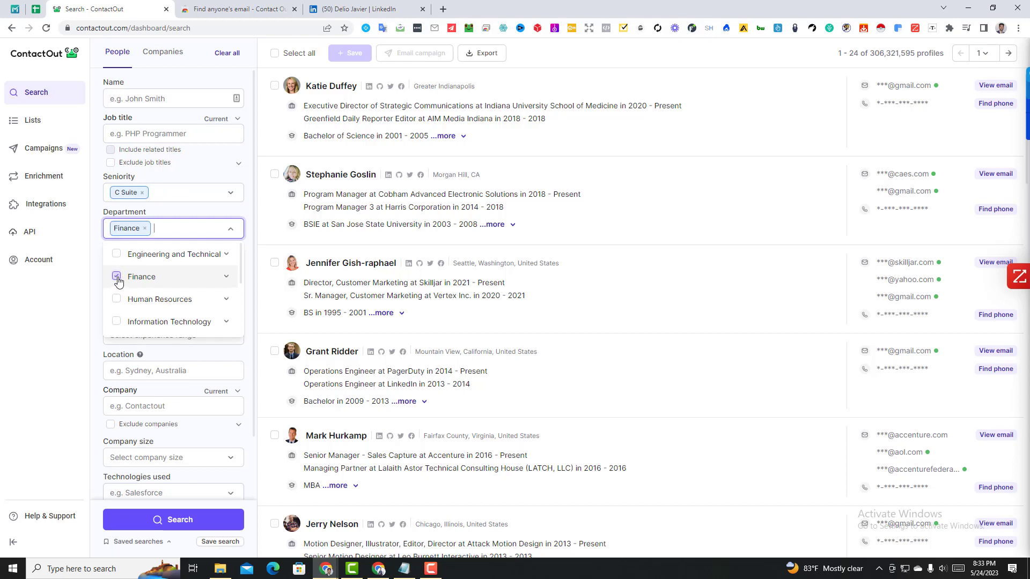
click(98, 283)
scroll(161, 247, down, 2)
click(194, 213)
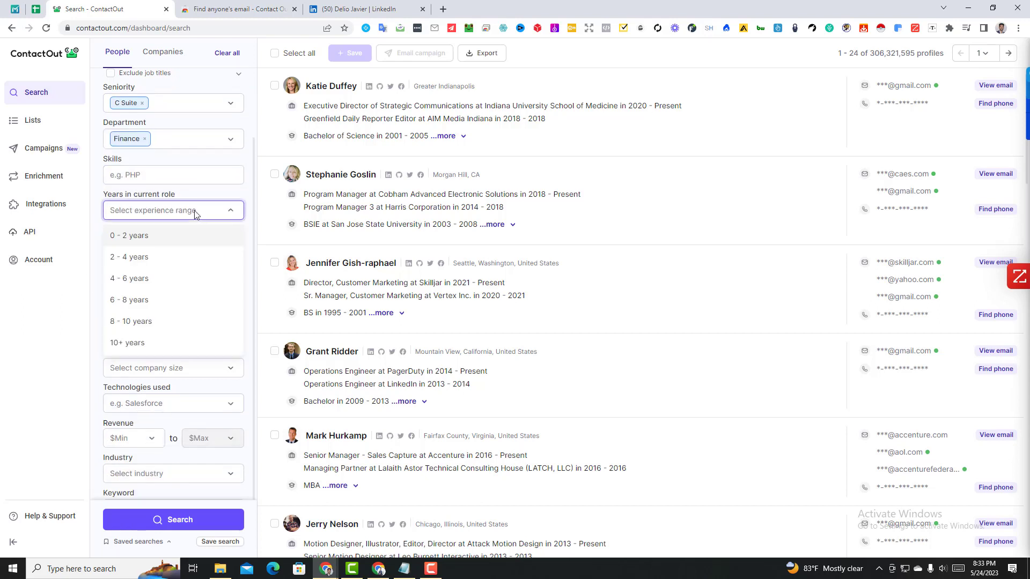
click(147, 260)
- Set the Location filter to United States and the Company size filter to 1-10
click(159, 281)
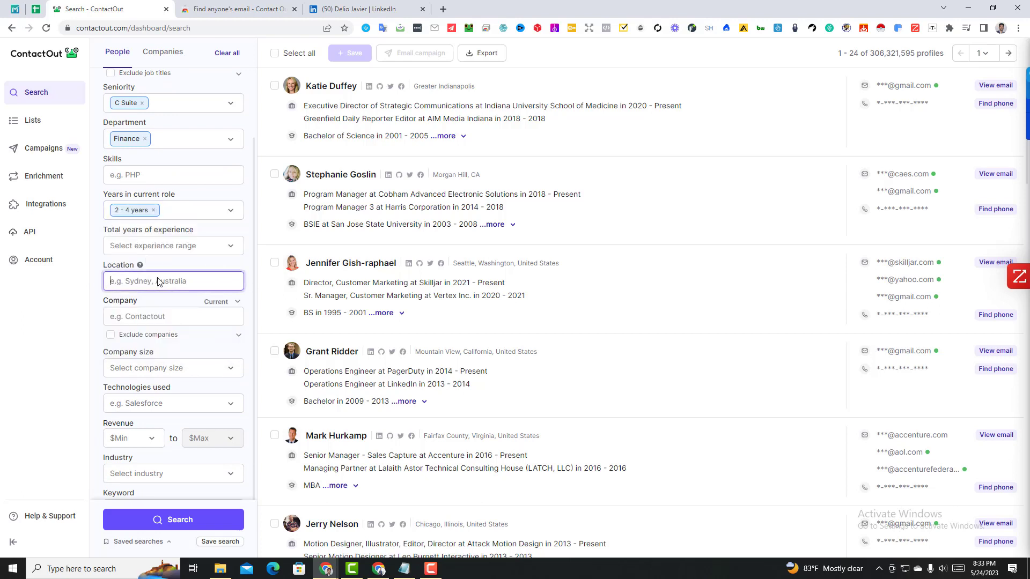
text(Unit)
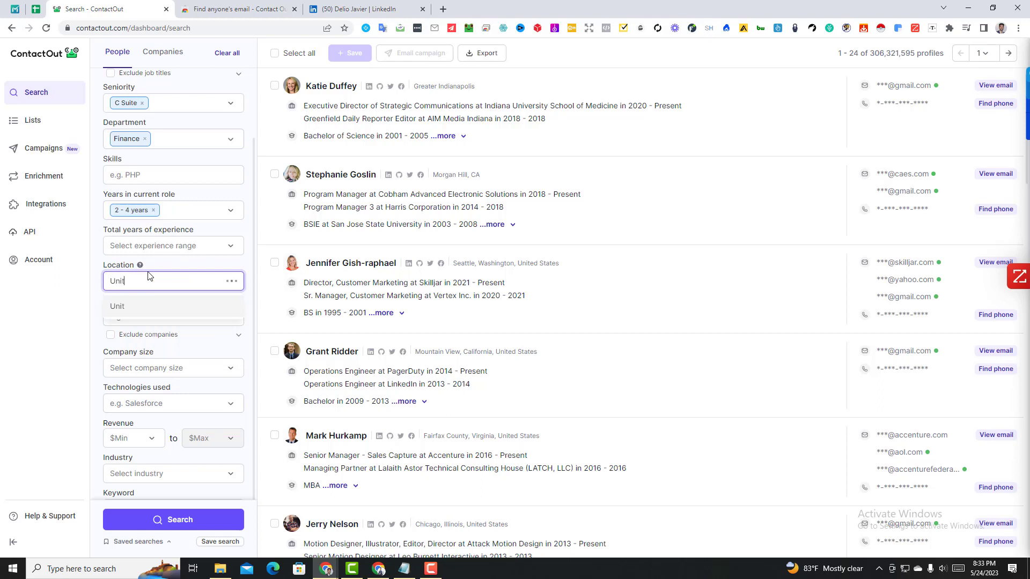
text(ed States)
click(132, 306)
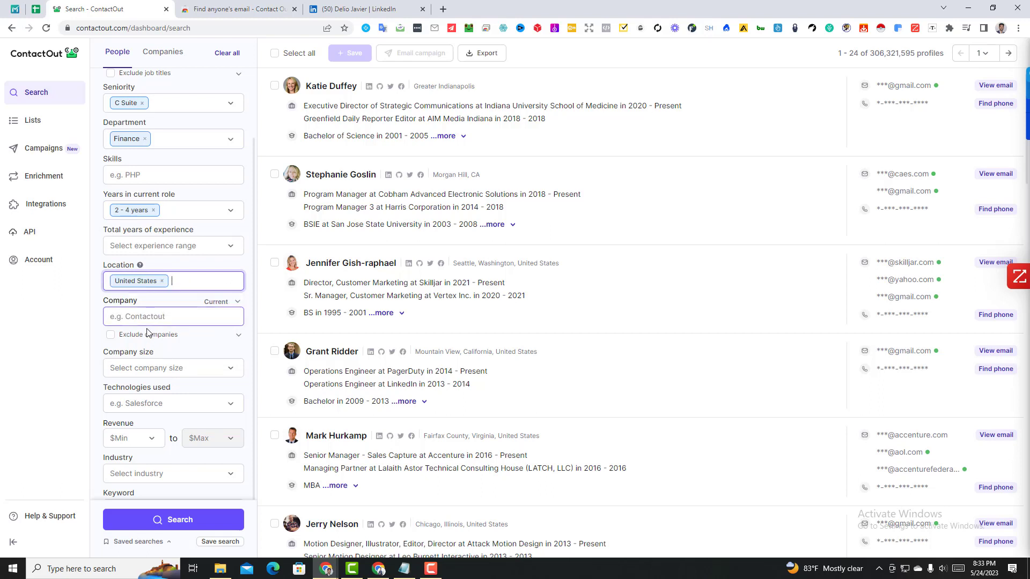
scroll(96, 322, down, 1)
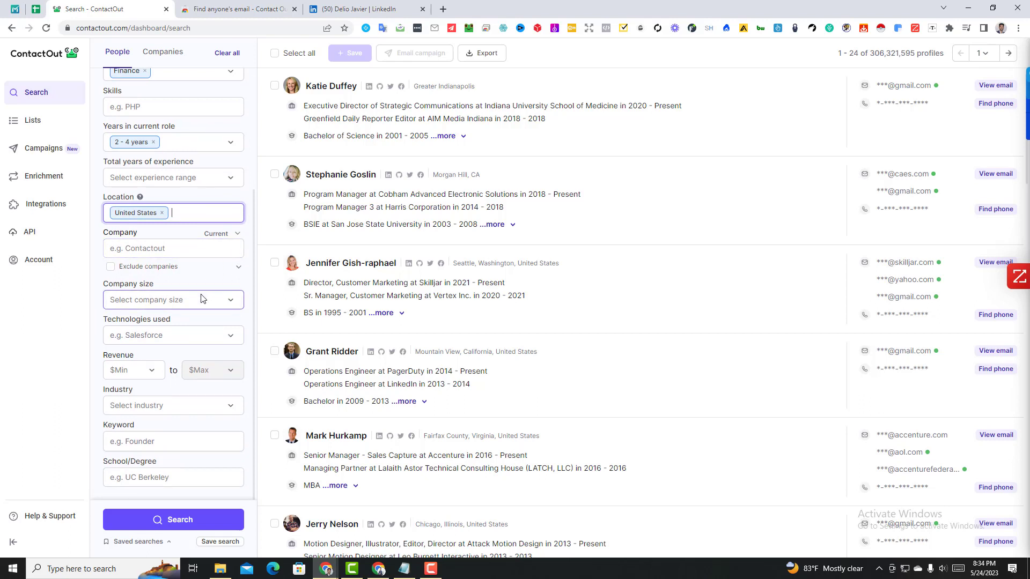
click(194, 301)
click(124, 325)
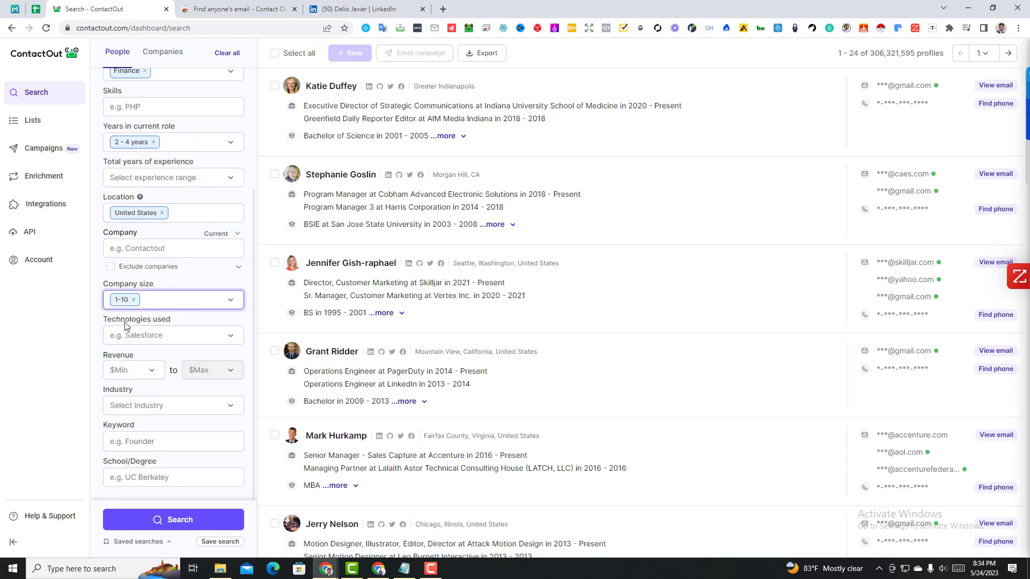
- Look through the available options of the Technologies used and Revenue filters without choosing any
click(178, 335)
scroll(187, 376, down, 15)
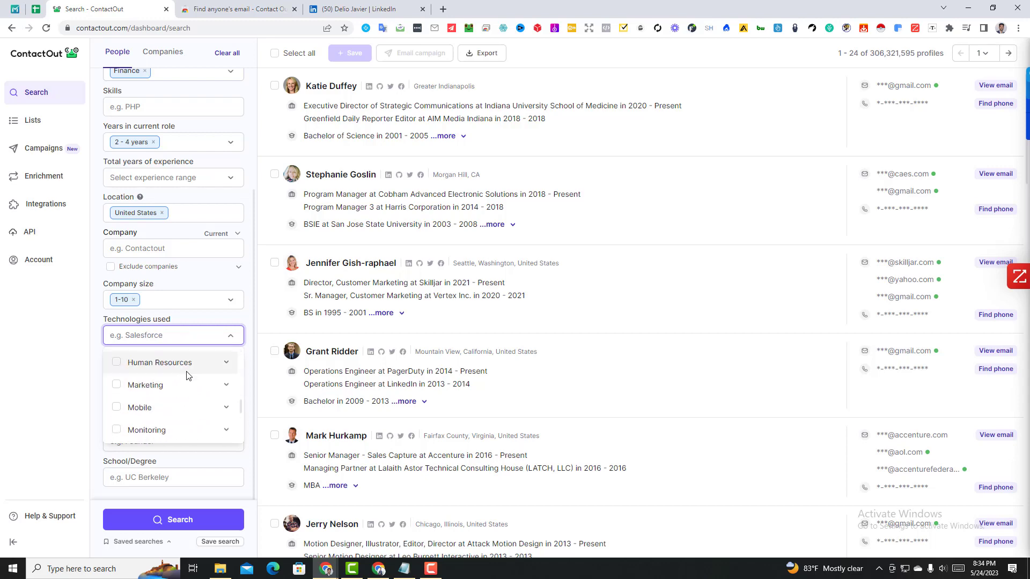
scroll(191, 379, up, 15)
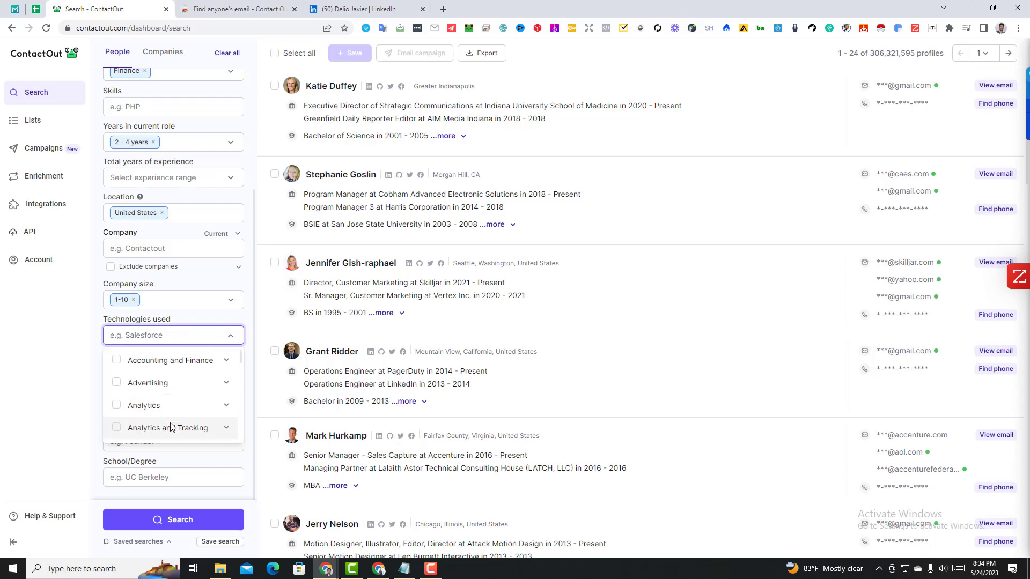
scroll(189, 378, down, 5)
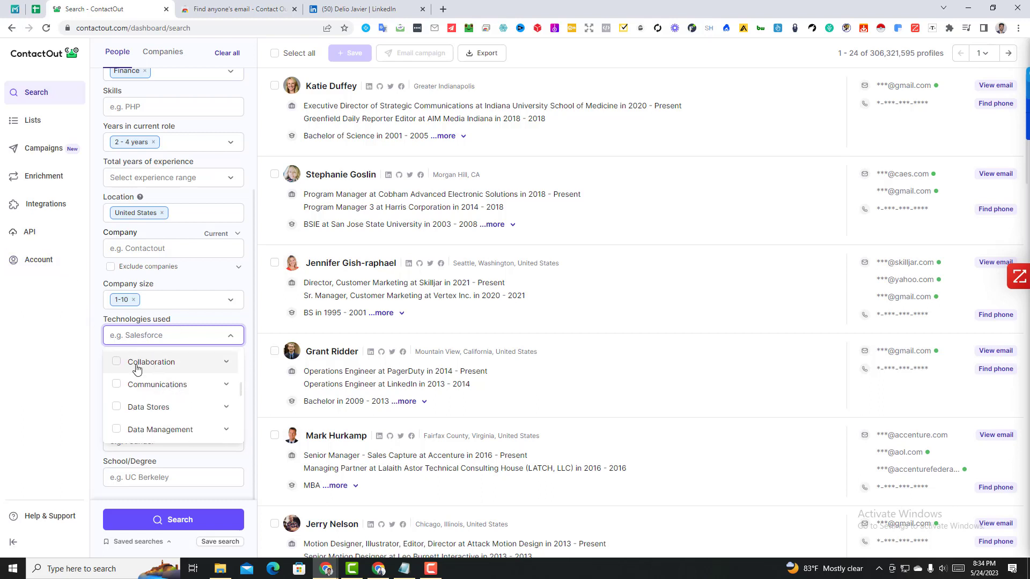
click(159, 334)
click(129, 369)
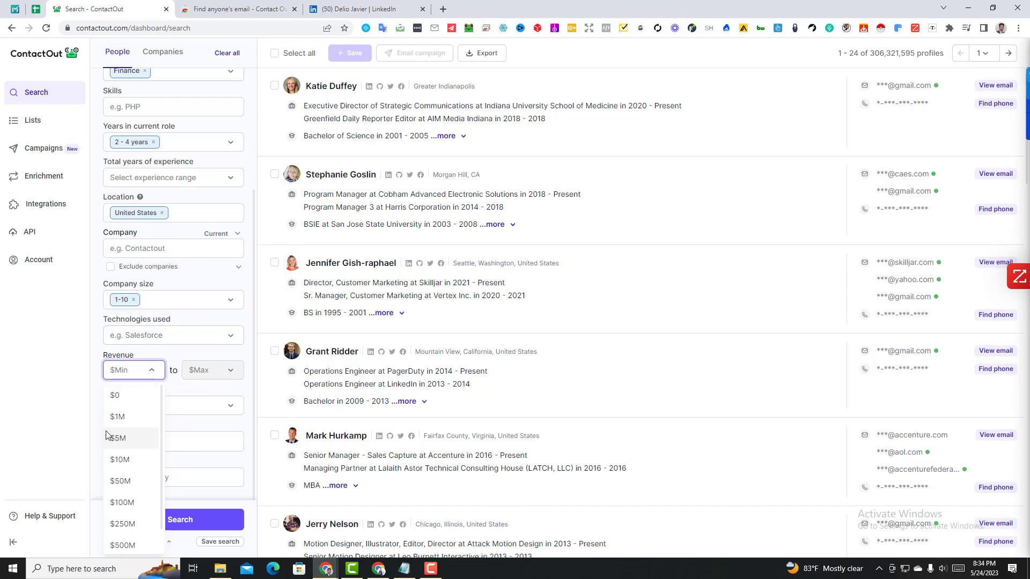
click(94, 411)
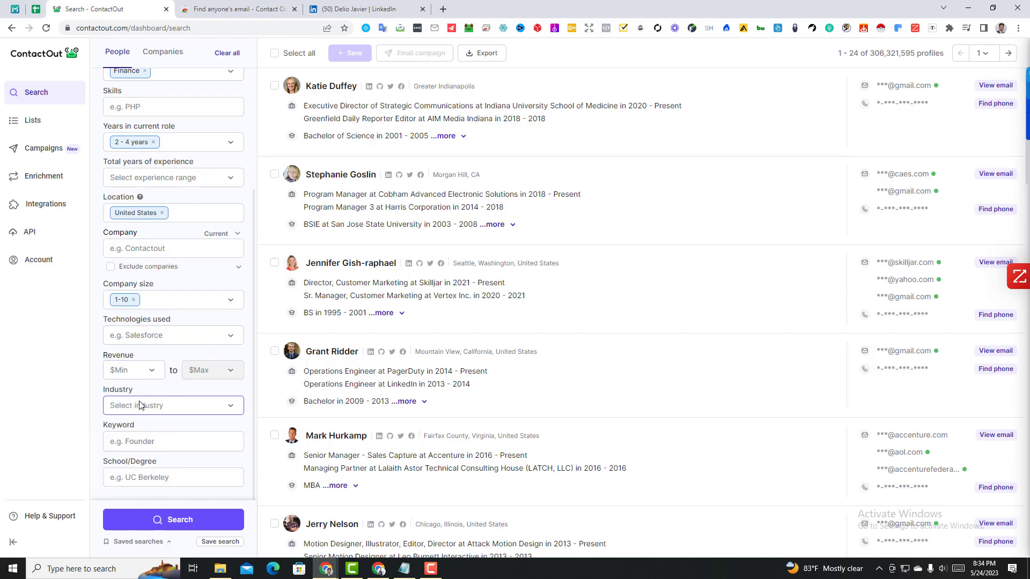
- Set the Industry filter to Computer Hardware
click(163, 403)
scroll(181, 453, down, 2)
scroll(181, 454, down, 3)
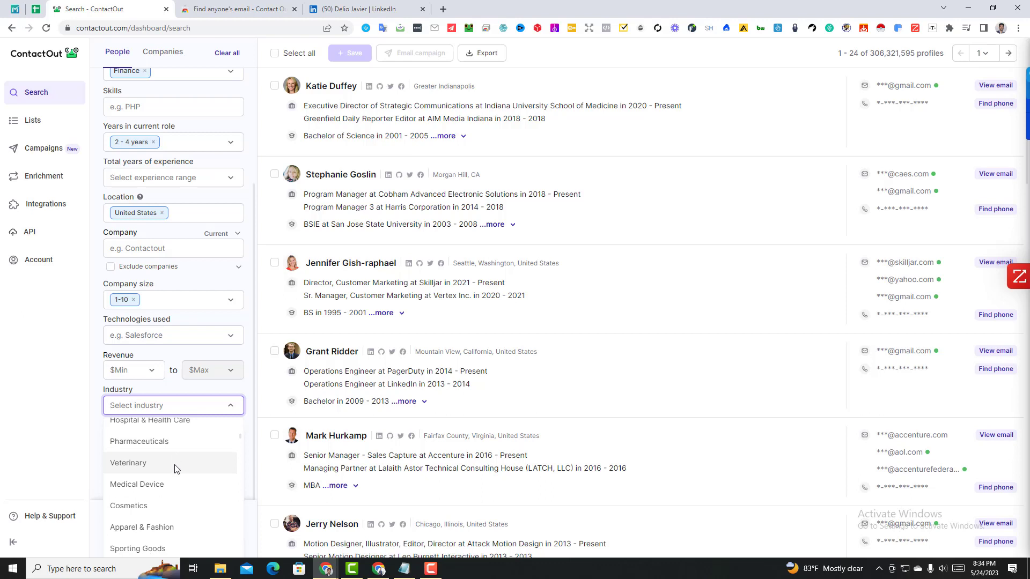
scroll(179, 465, up, 4)
click(146, 452)
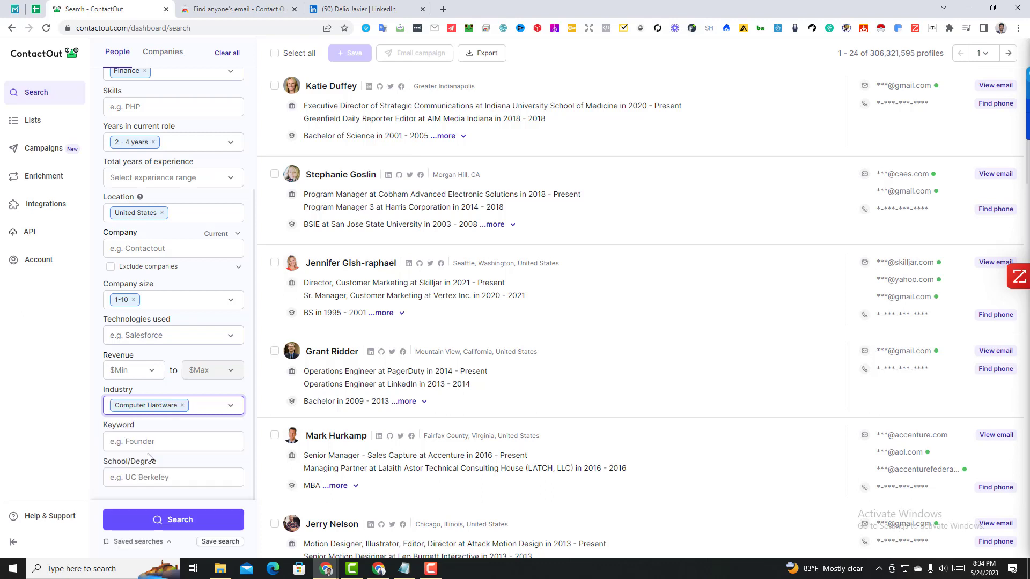
- Leave the Keyword filter empty and run the people search with the chosen filters
click(183, 441)
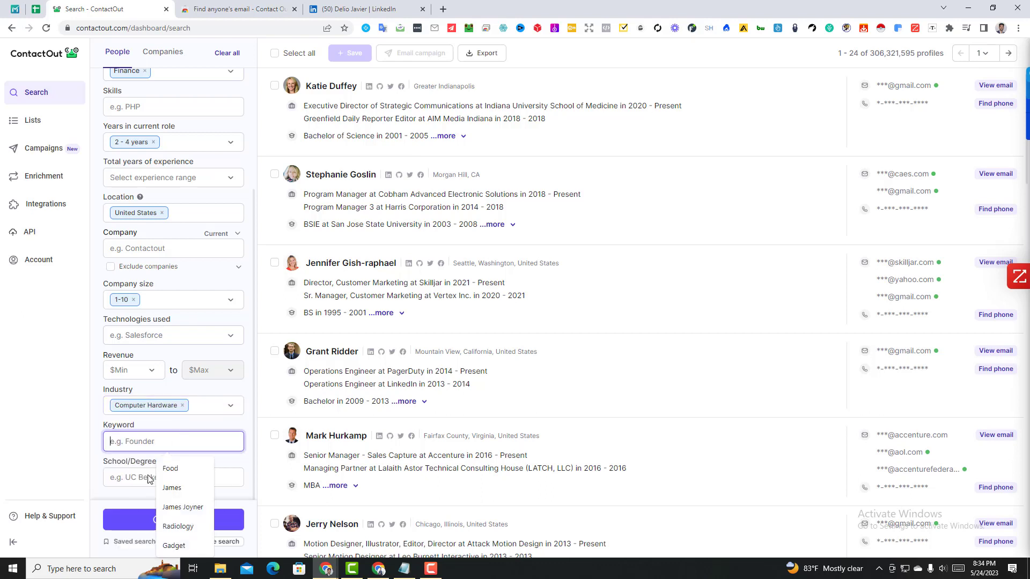
click(89, 467)
click(172, 520)
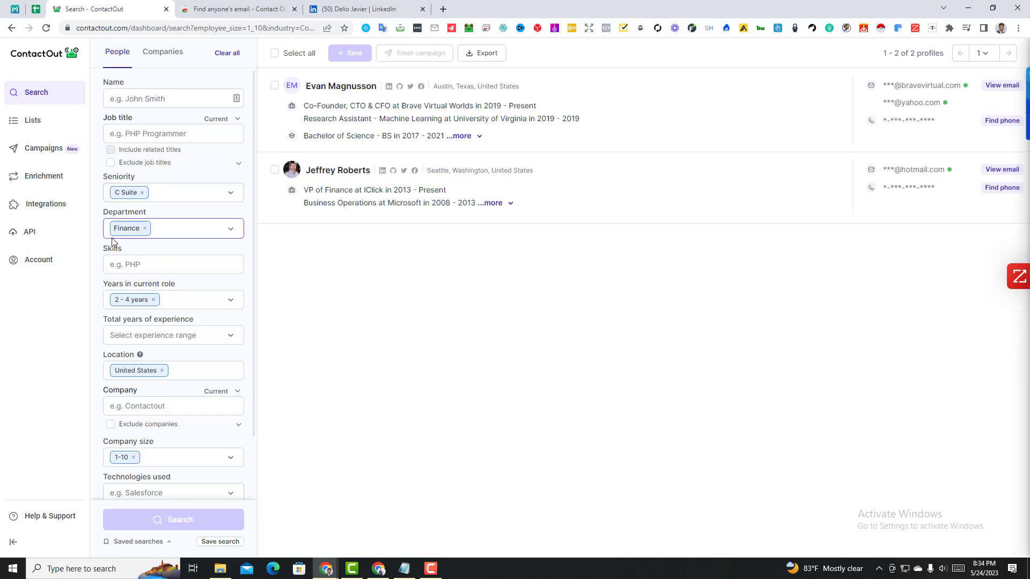
- Open the Integrations page and look over the apps that can be connected
click(40, 210)
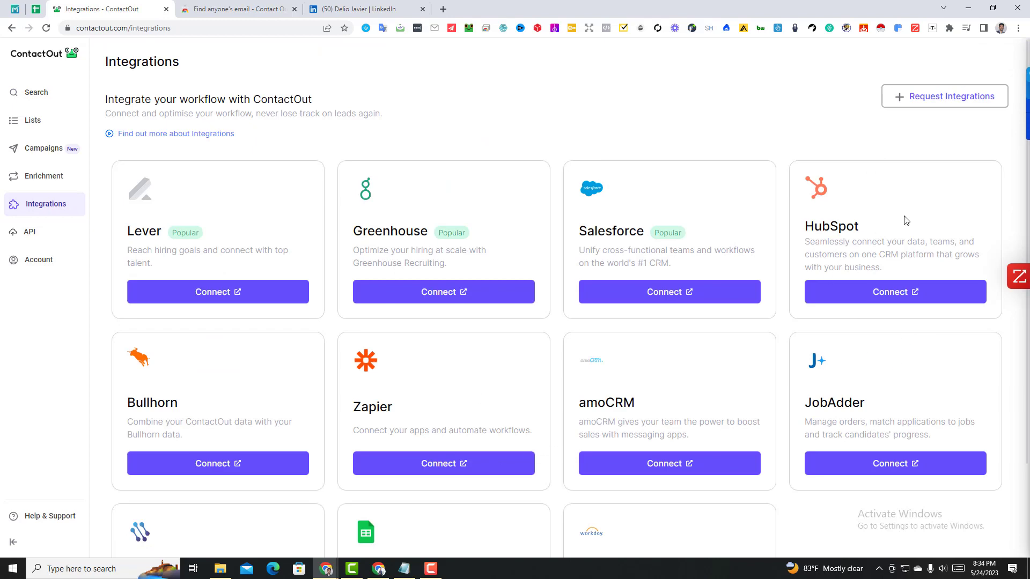
scroll(684, 242, down, 2)
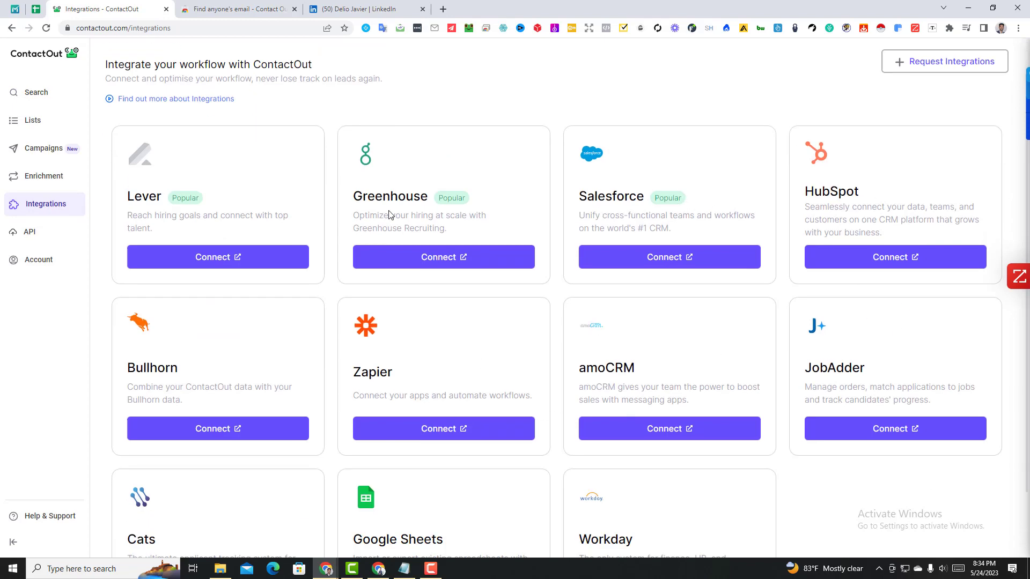
scroll(536, 279, up, 2)
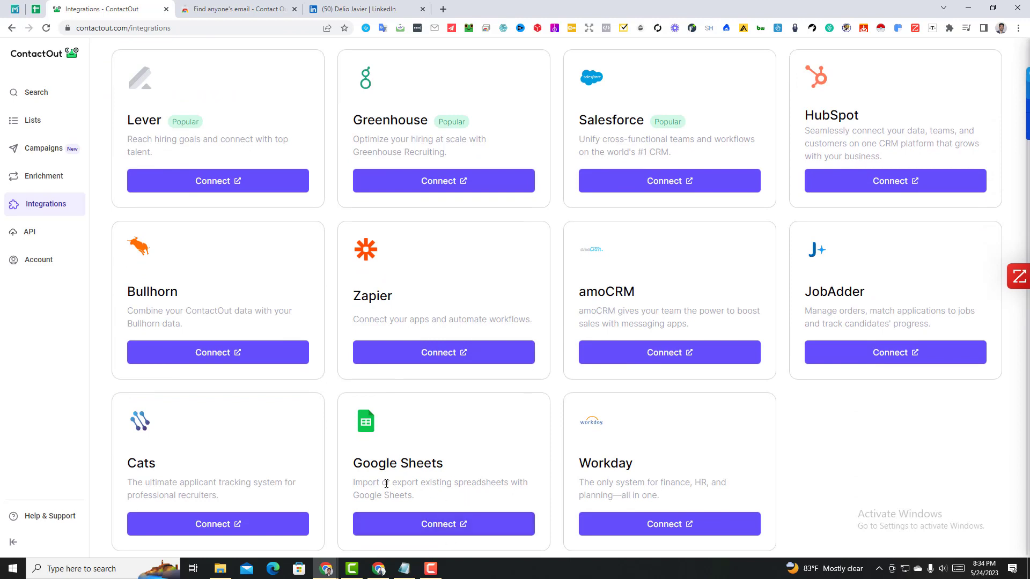
scroll(464, 456, up, 2)
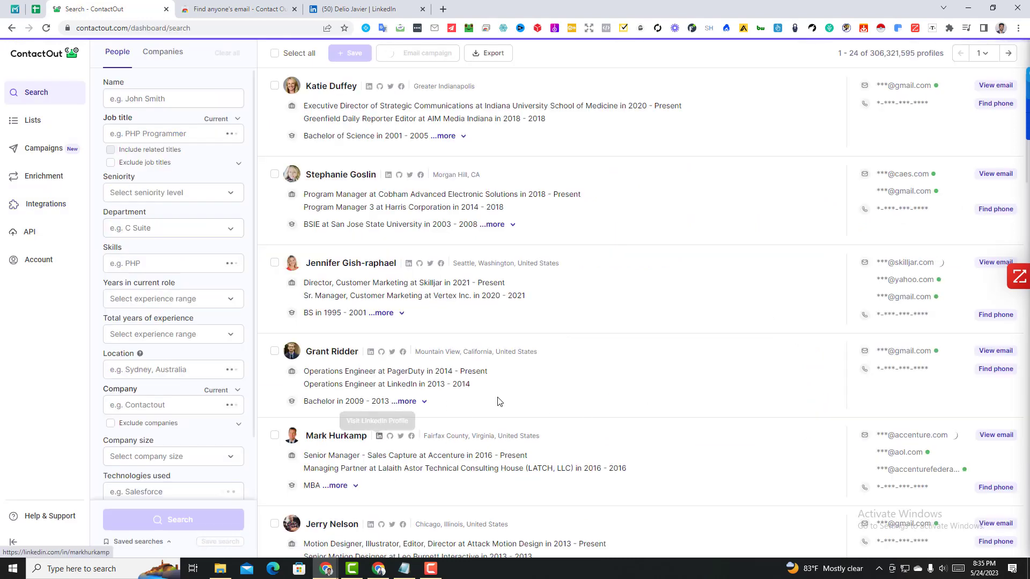
- Select all profiles on the first page of the unfiltered people search and look over the selected list
click(274, 85)
click(289, 54)
click(291, 55)
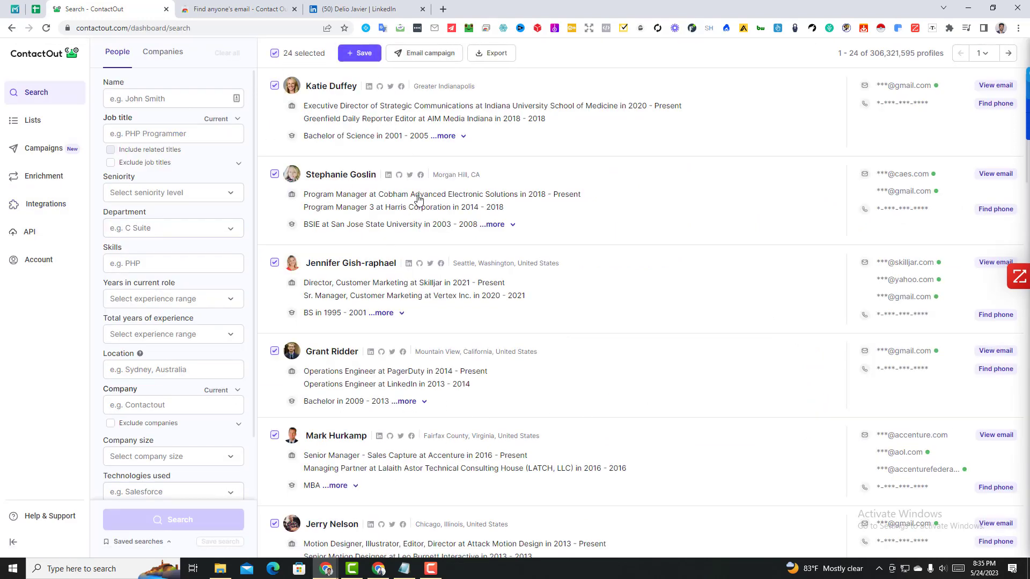
scroll(412, 158, down, 10)
scroll(427, 368, up, 15)
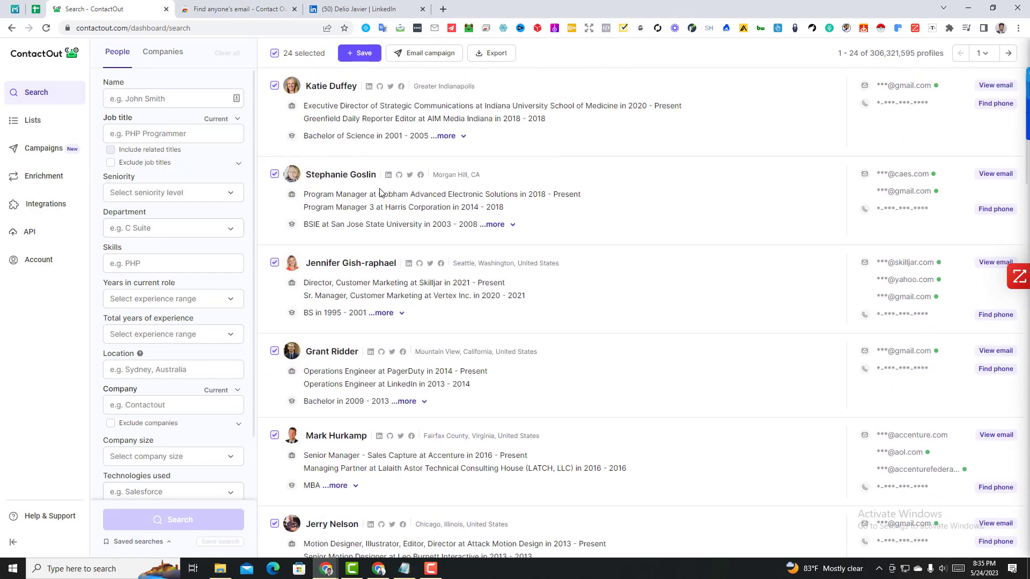